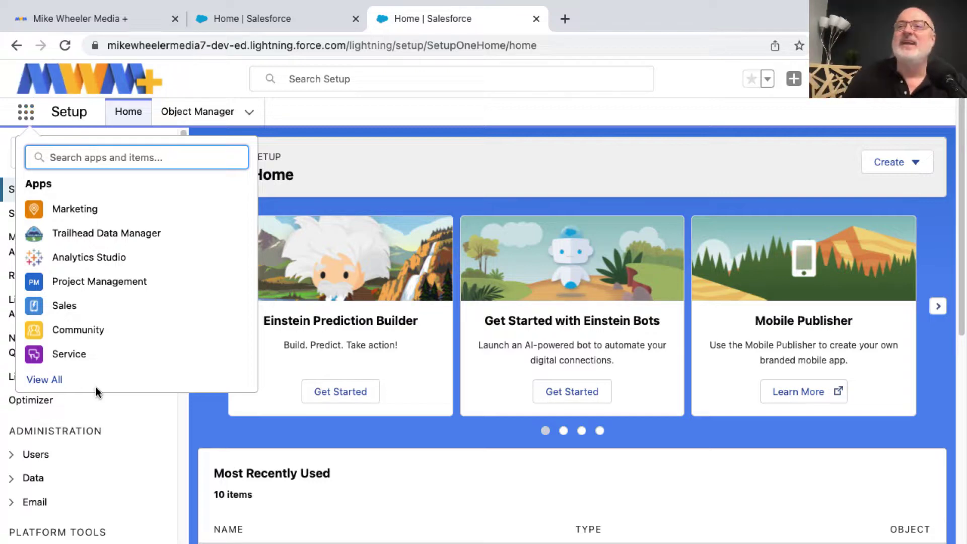
- Launch Salesforce Optimizer from the App Launcher's full list of apps
click(46, 383)
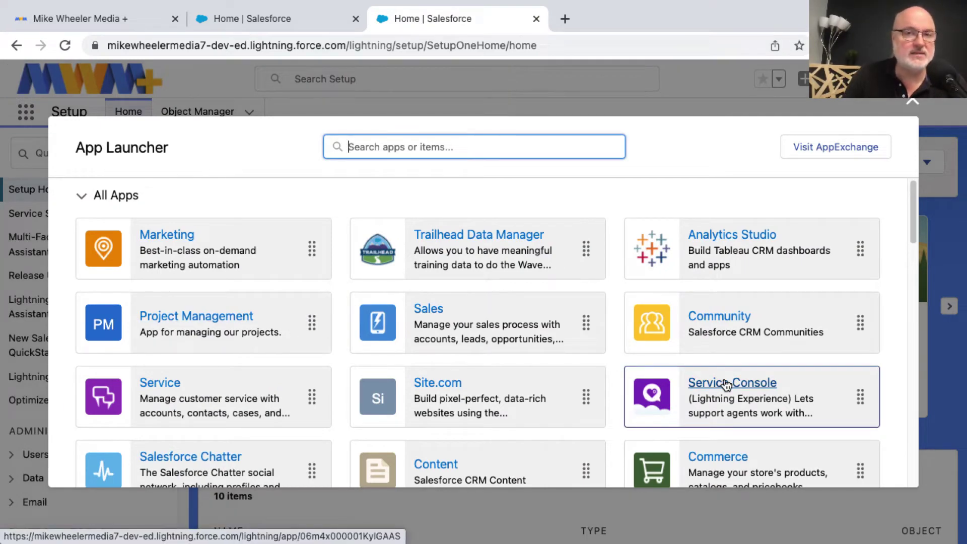
scroll(680, 375, down, 4)
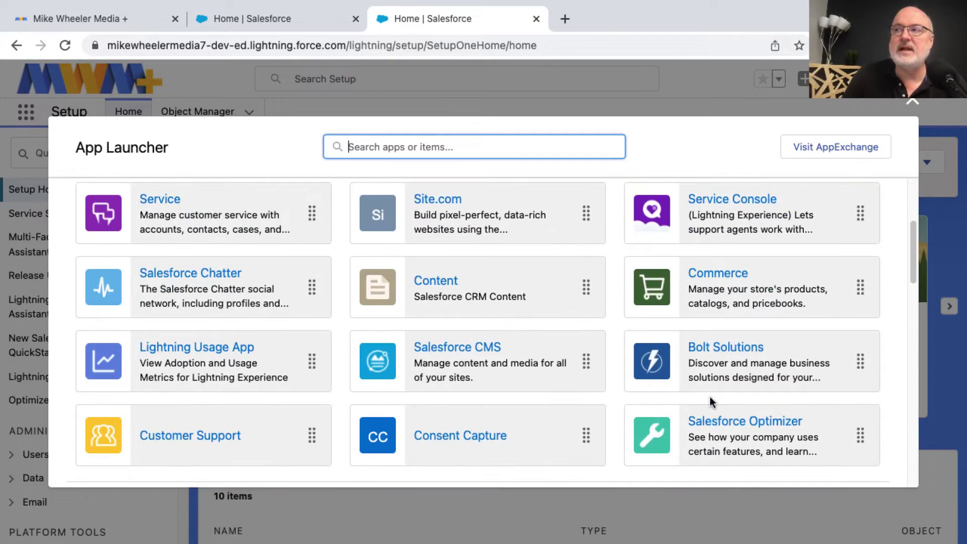
click(712, 428)
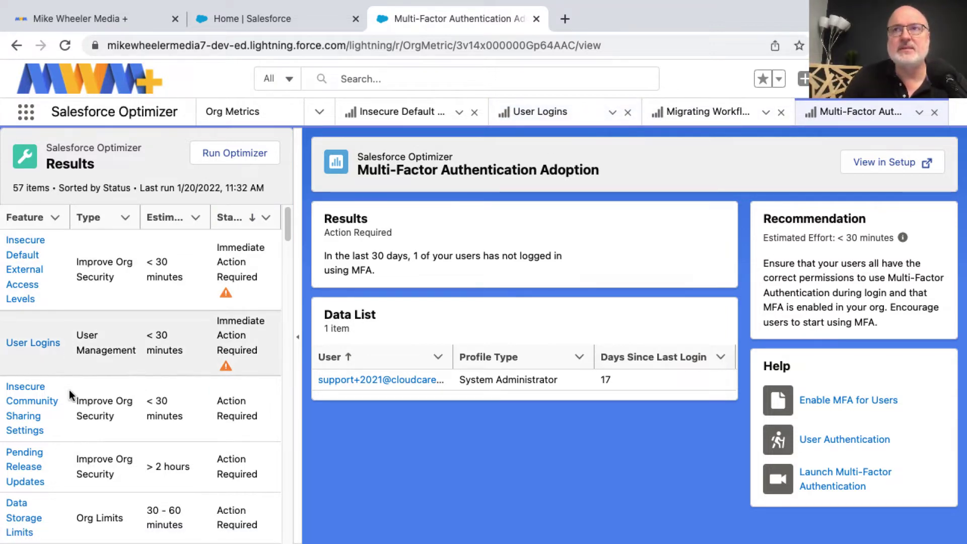
- Open the Pending Release Updates and Insecure Community Sharing Settings results in tabs
click(23, 466)
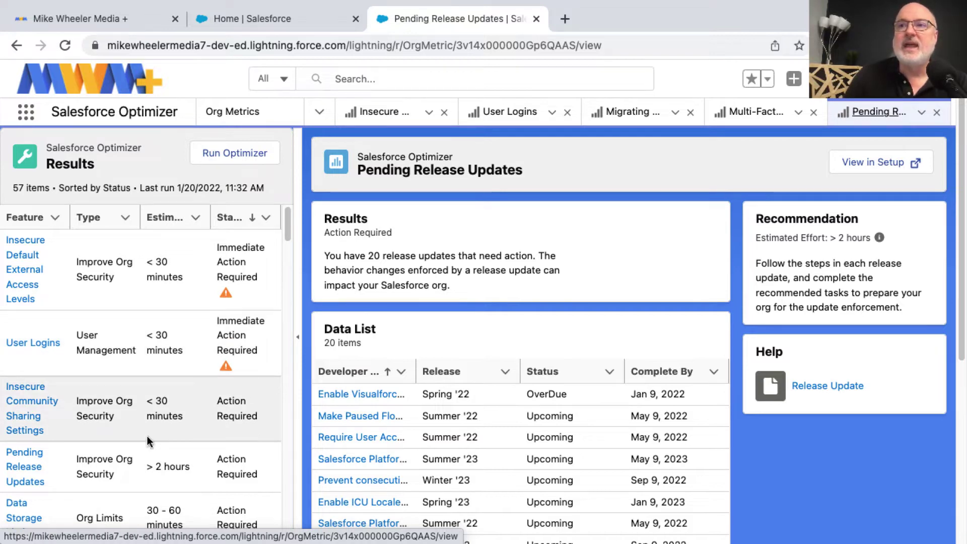
click(30, 403)
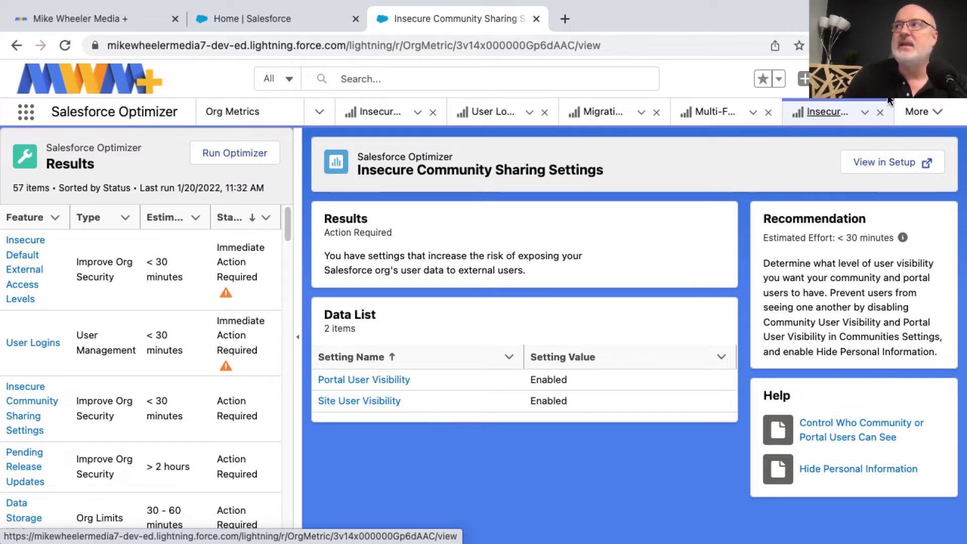
- Go to Setup and open App Manager through a Quick Find search for 'app manager'
click(889, 79)
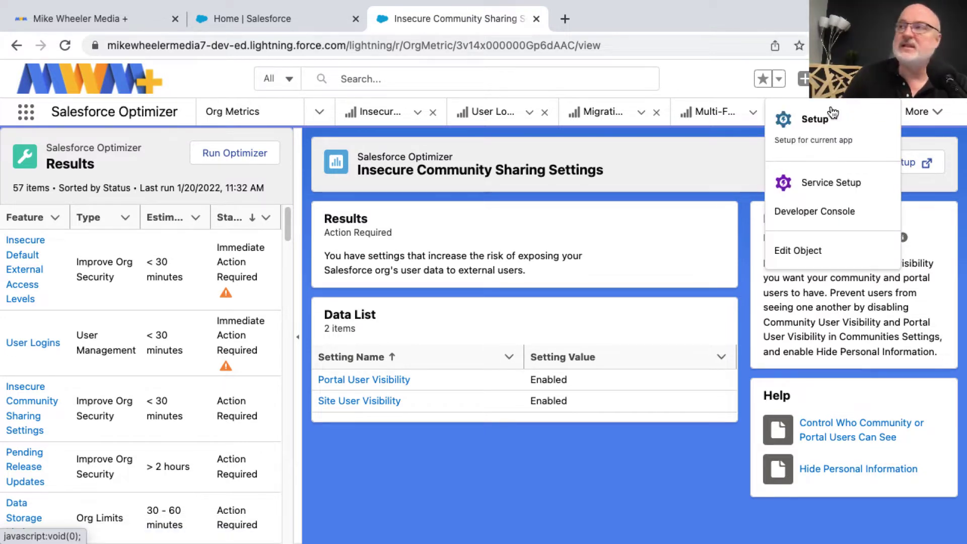
click(818, 121)
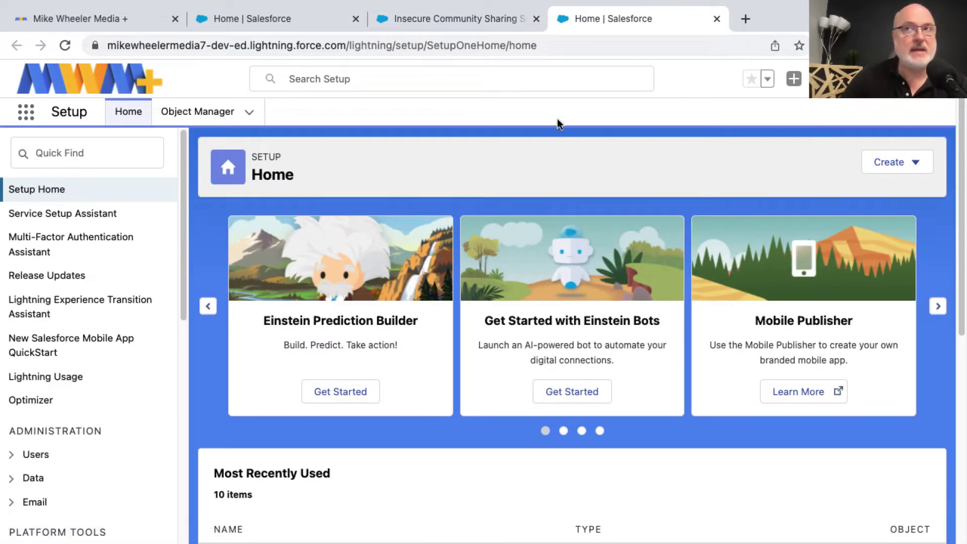
click(100, 149)
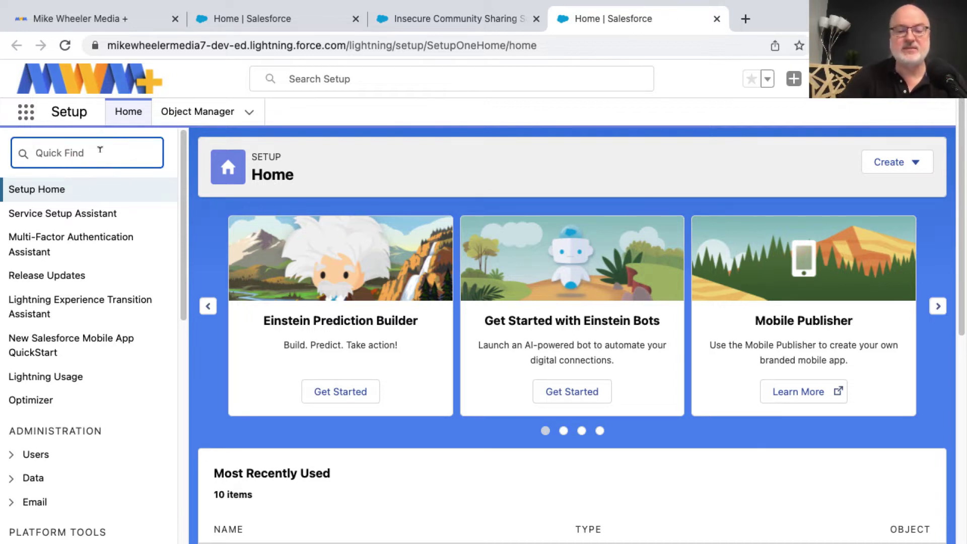
text(a)
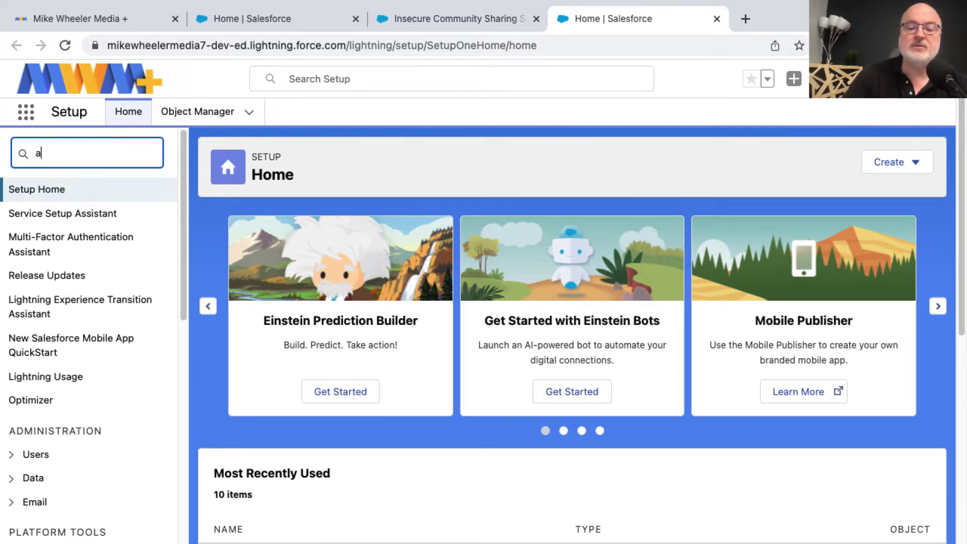
text(pp man)
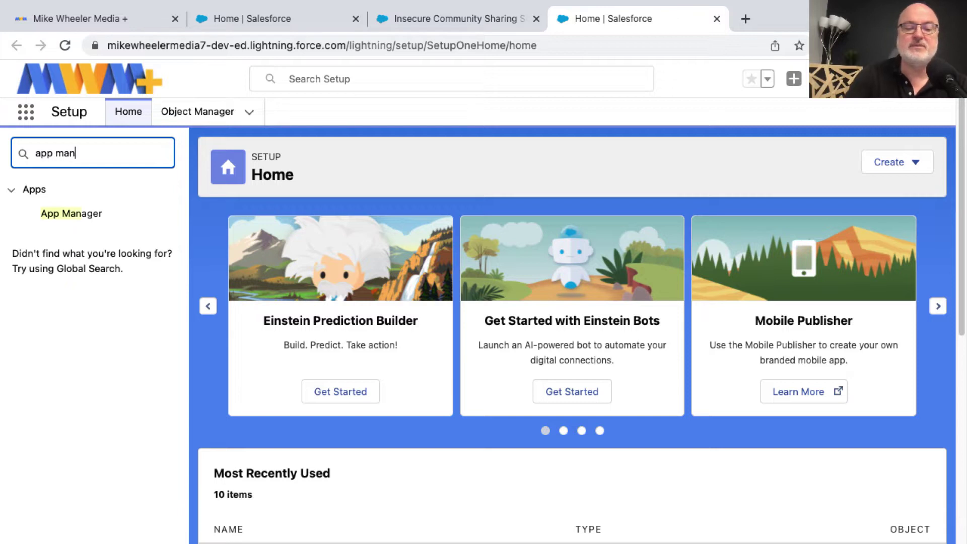
text(ager)
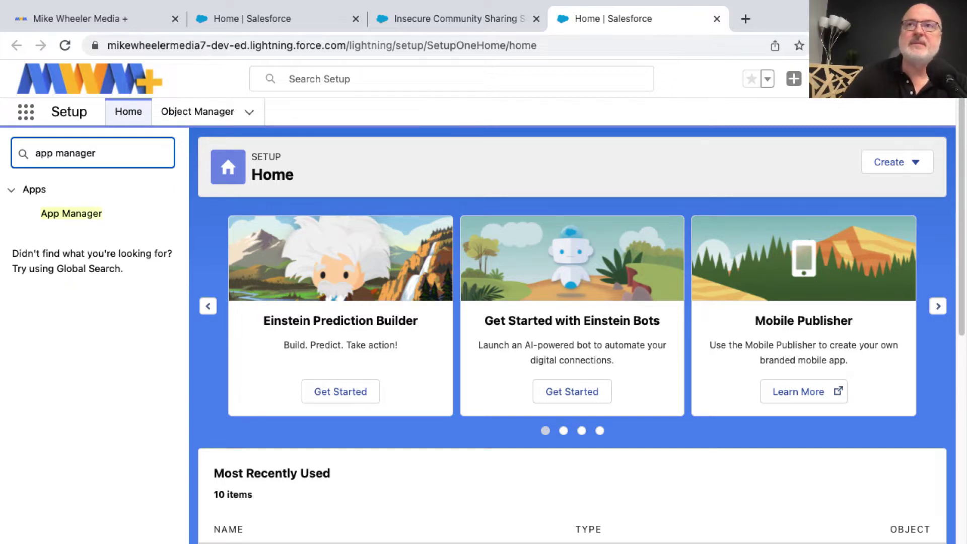
click(83, 214)
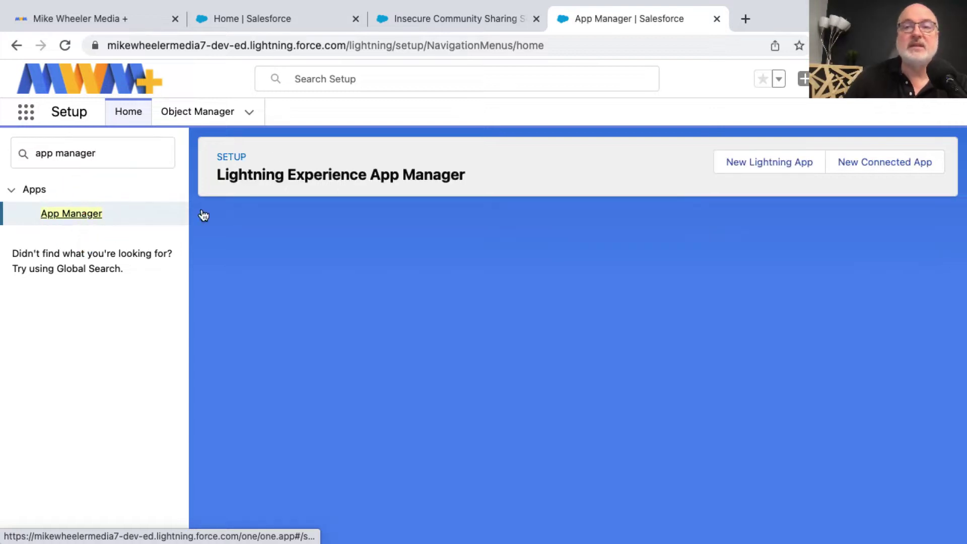
scroll(658, 340, down, 5)
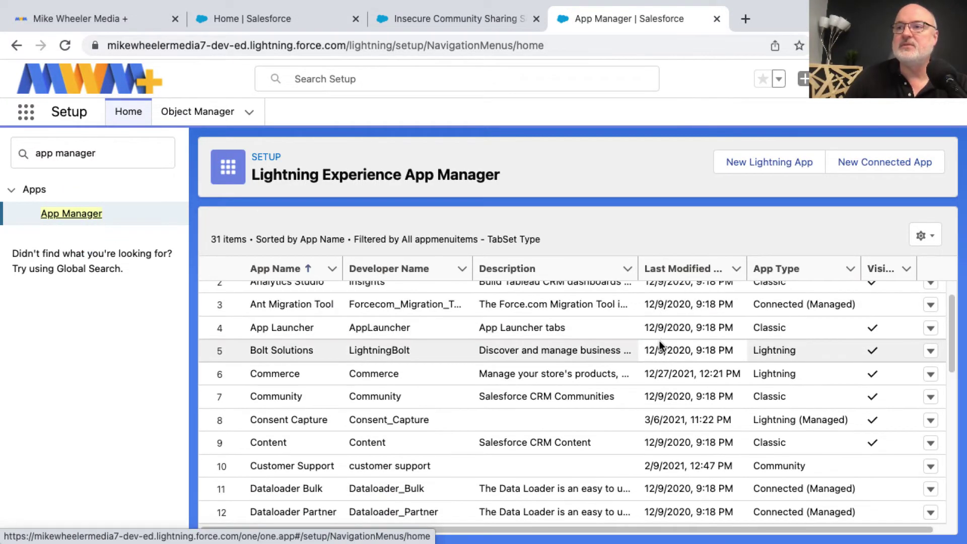
scroll(658, 340, down, 2)
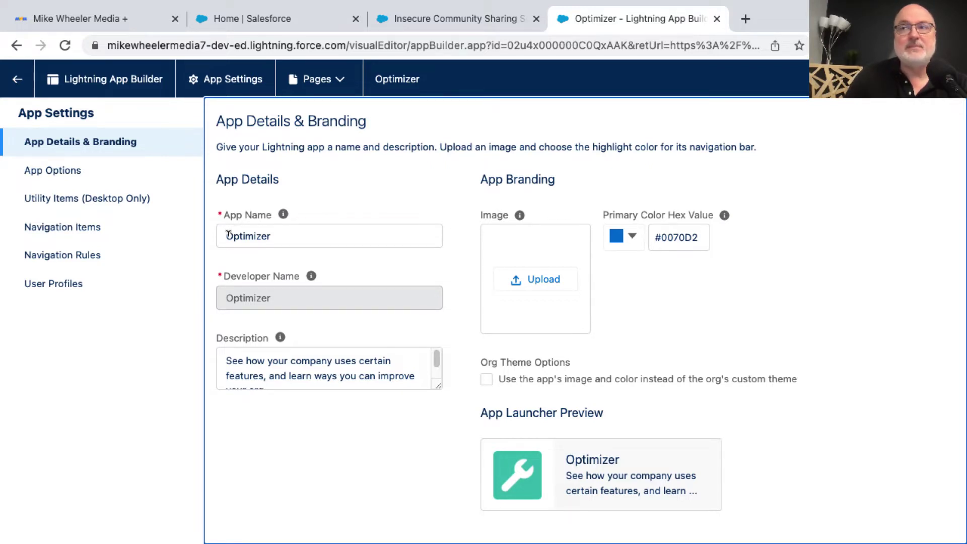
click(229, 234)
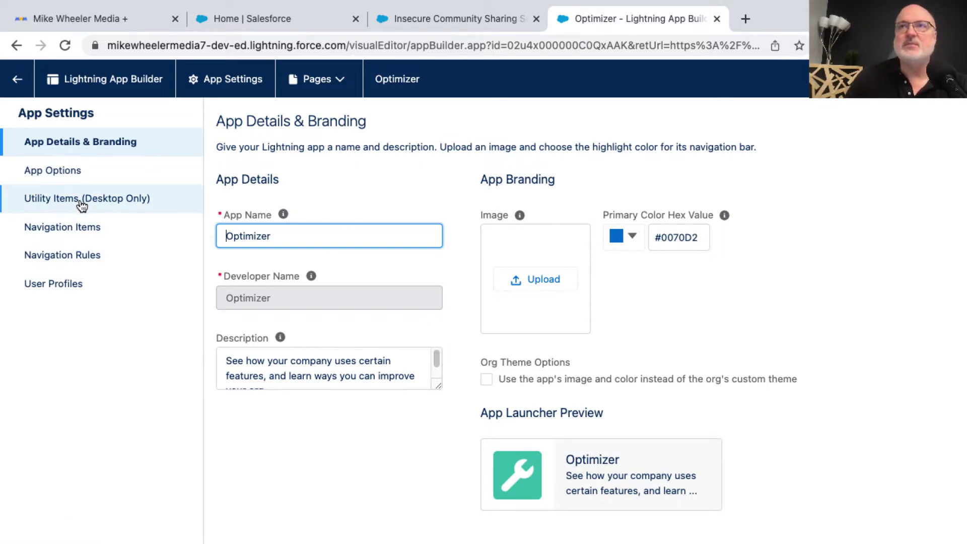
- Set Optimizer's supported form factors to Desktop and phone in App Options and save
click(63, 173)
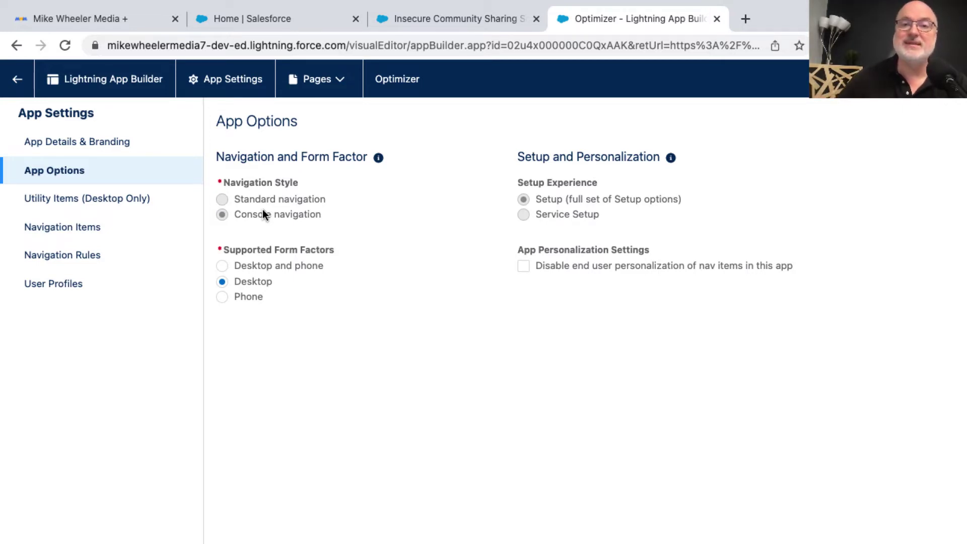
click(224, 201)
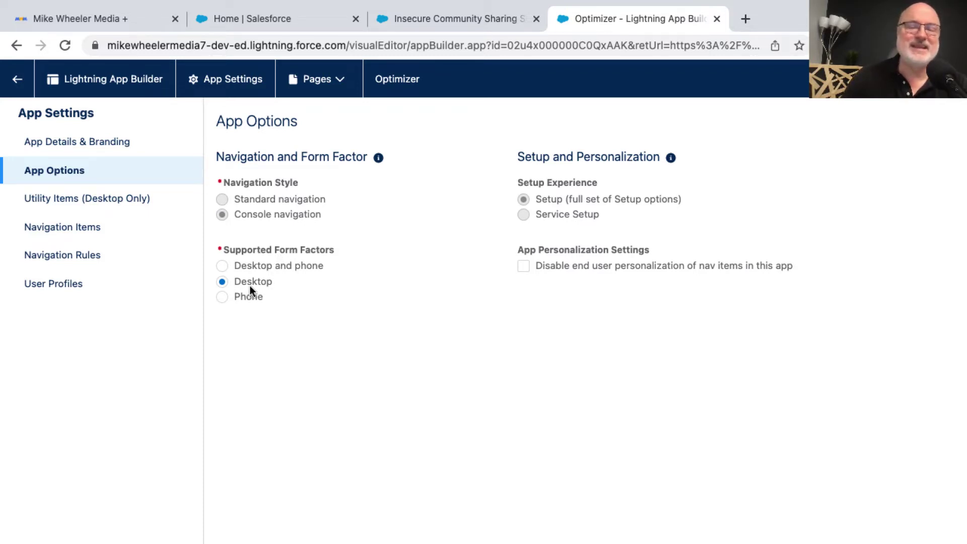
click(225, 266)
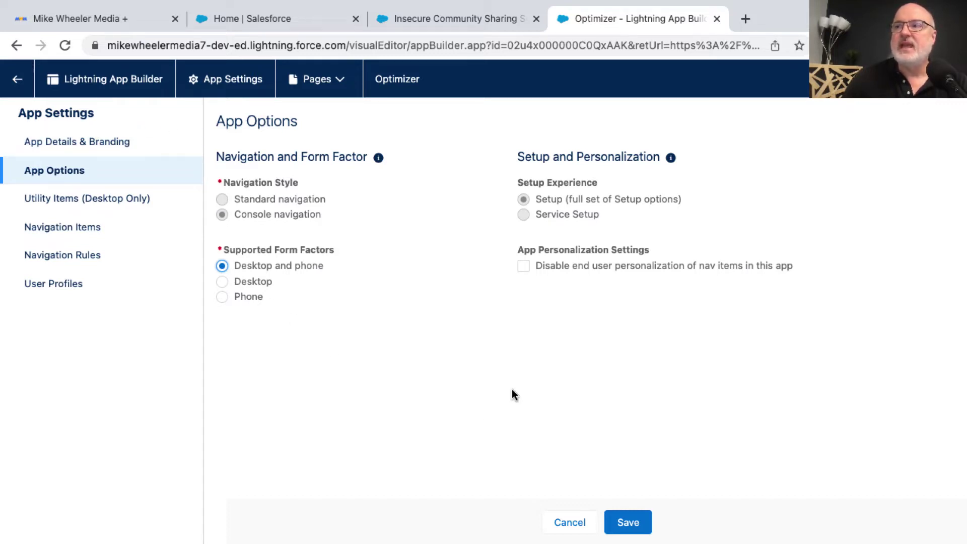
click(628, 522)
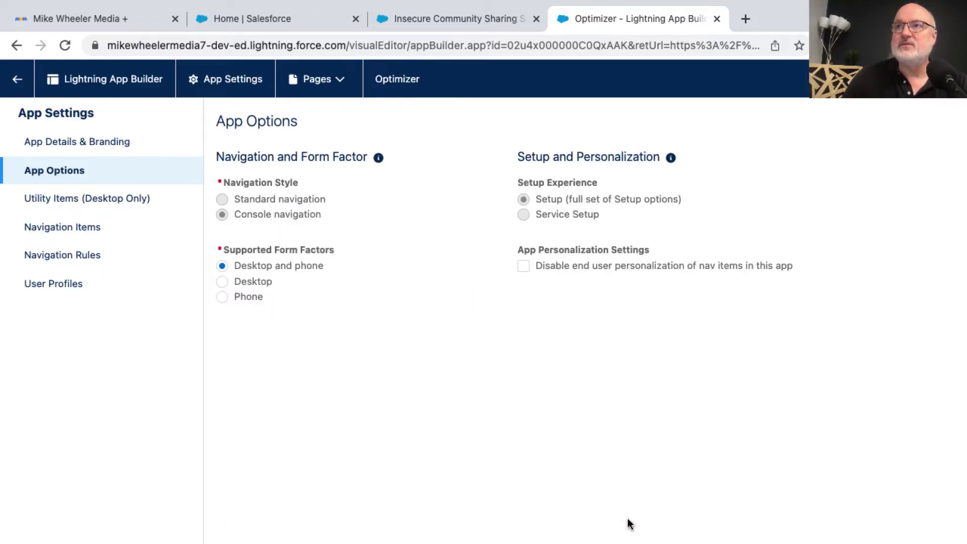
- Add Notes and then History, above Notes, to the utility bar and save
click(64, 200)
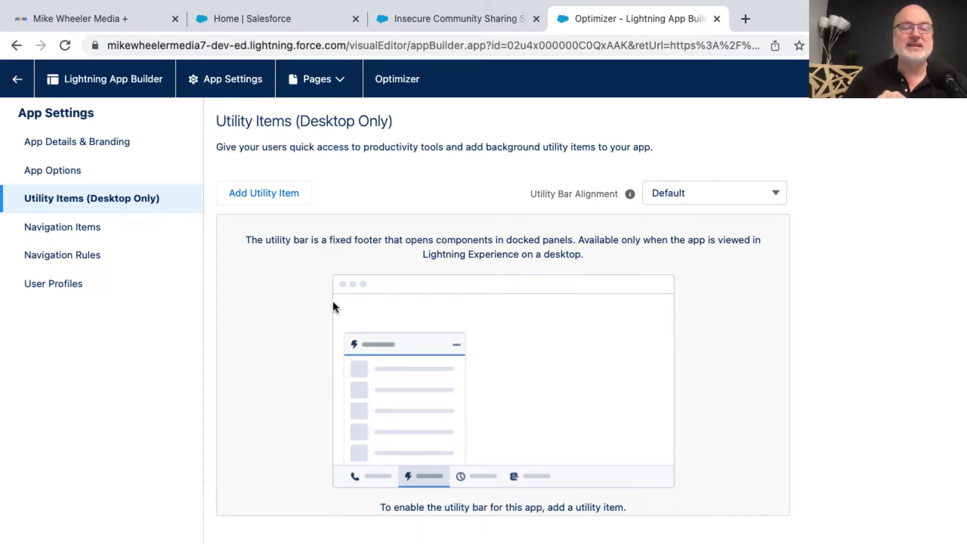
click(268, 201)
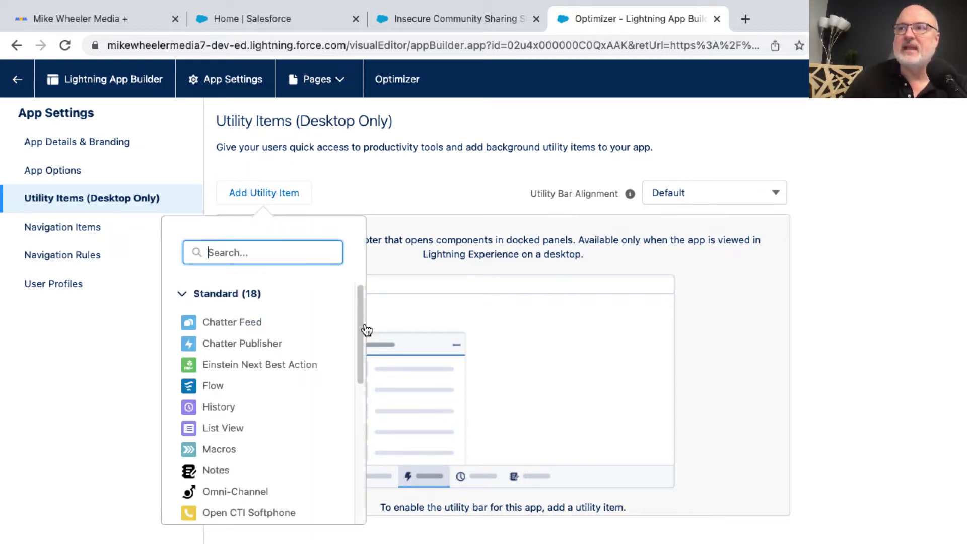
drag(361, 325, 346, 380)
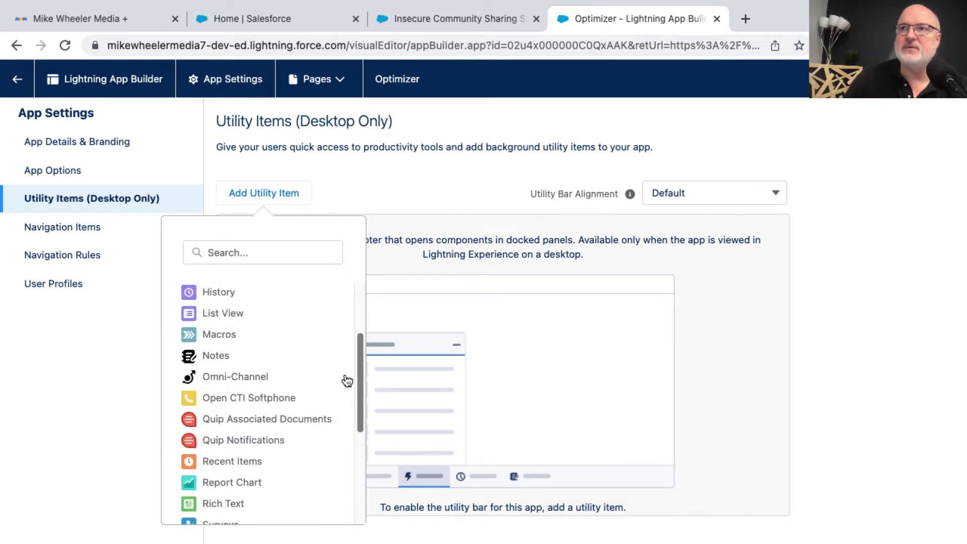
click(217, 356)
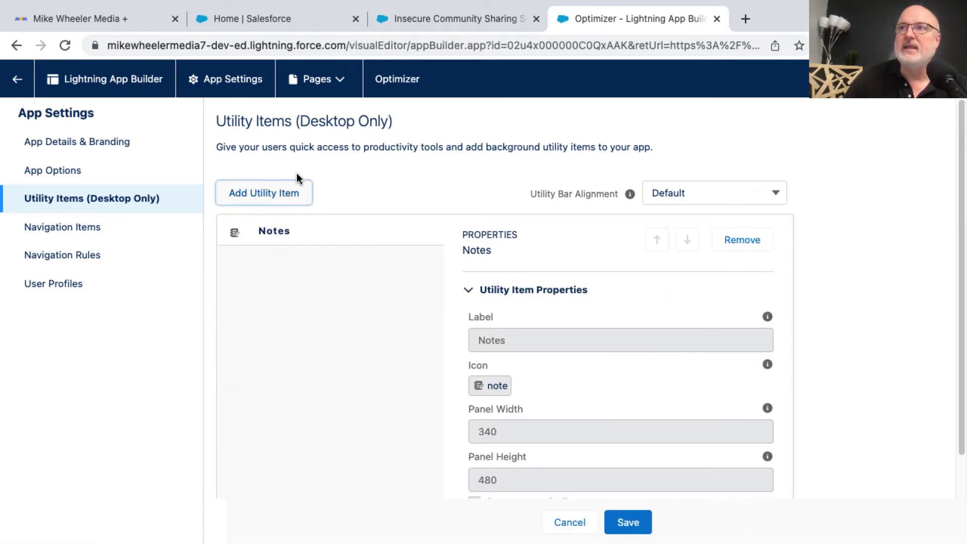
click(274, 190)
click(237, 297)
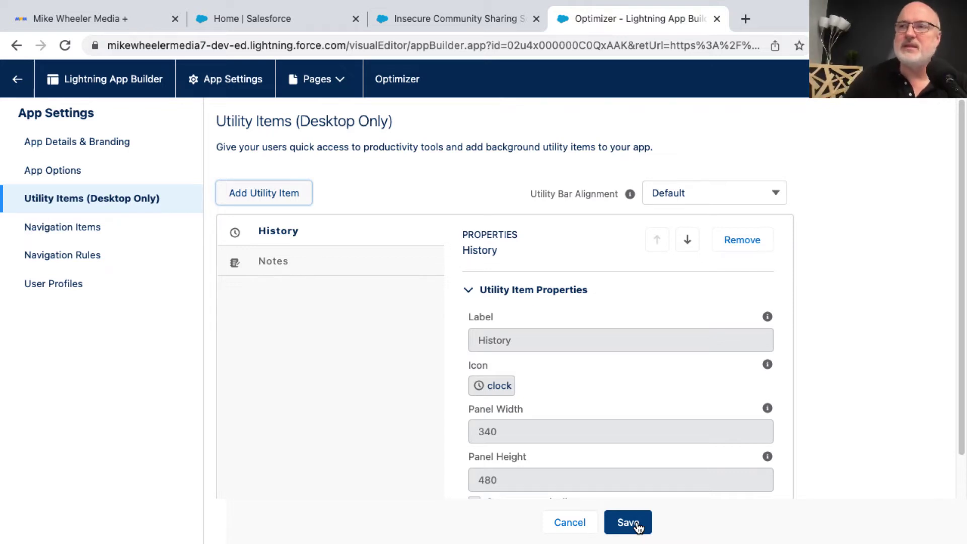
click(636, 525)
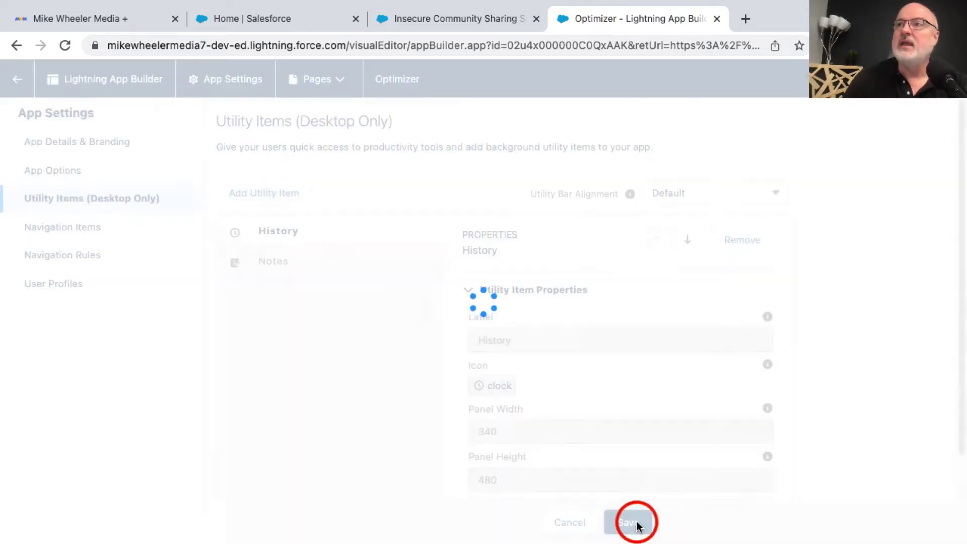
- Move Cases from Available Items into Selected Items below Org Metrics and save
click(63, 229)
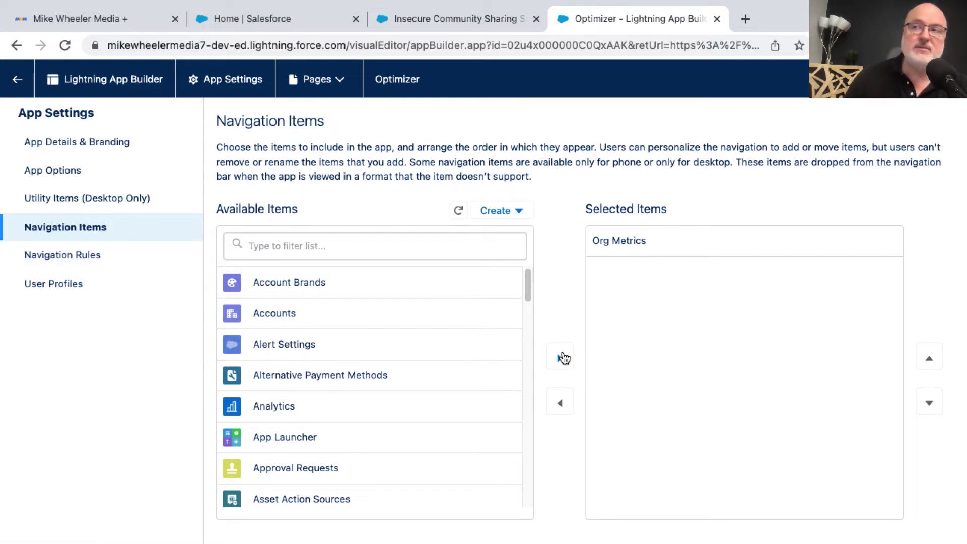
drag(532, 300, 518, 388)
click(360, 406)
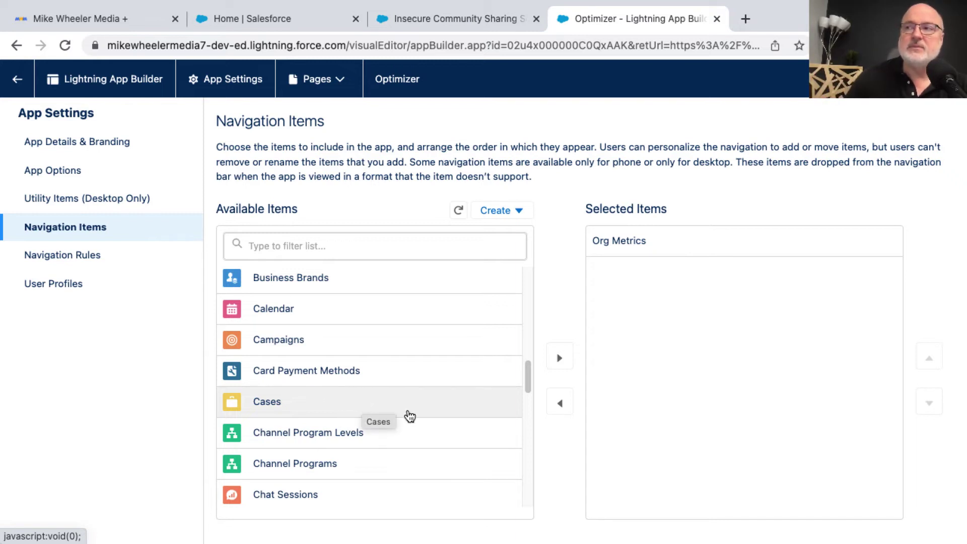
click(557, 360)
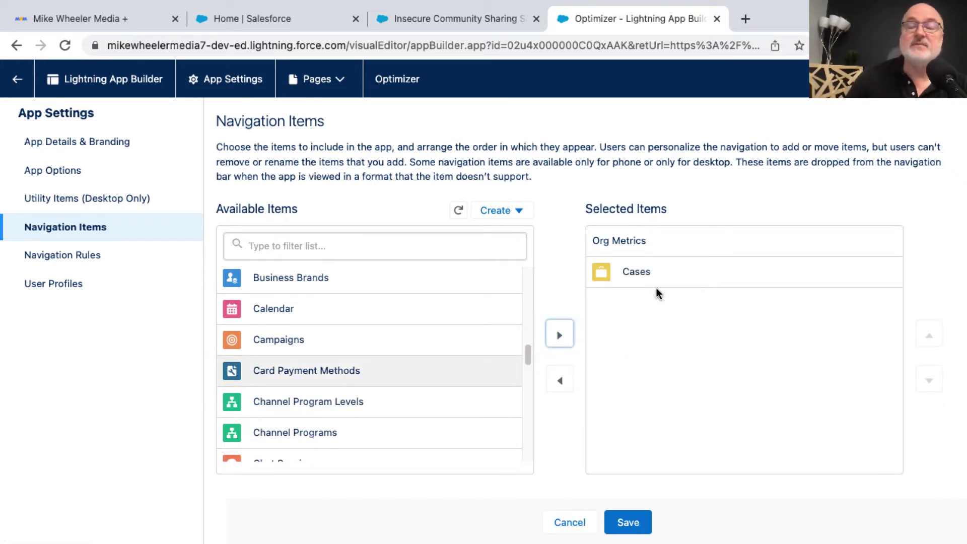
click(639, 513)
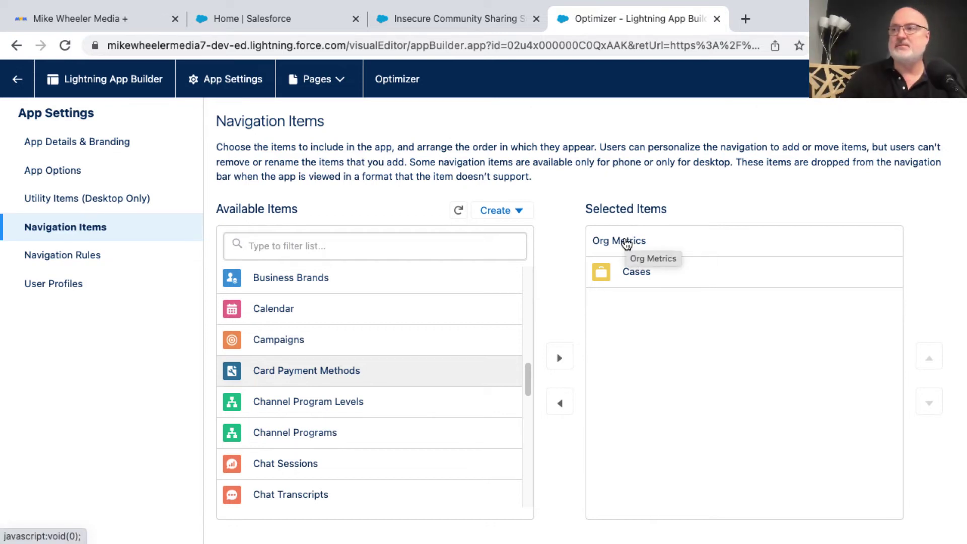
- In Navigation Rules, make Org Metrics open as subtabs of Org Metric Scan
click(97, 259)
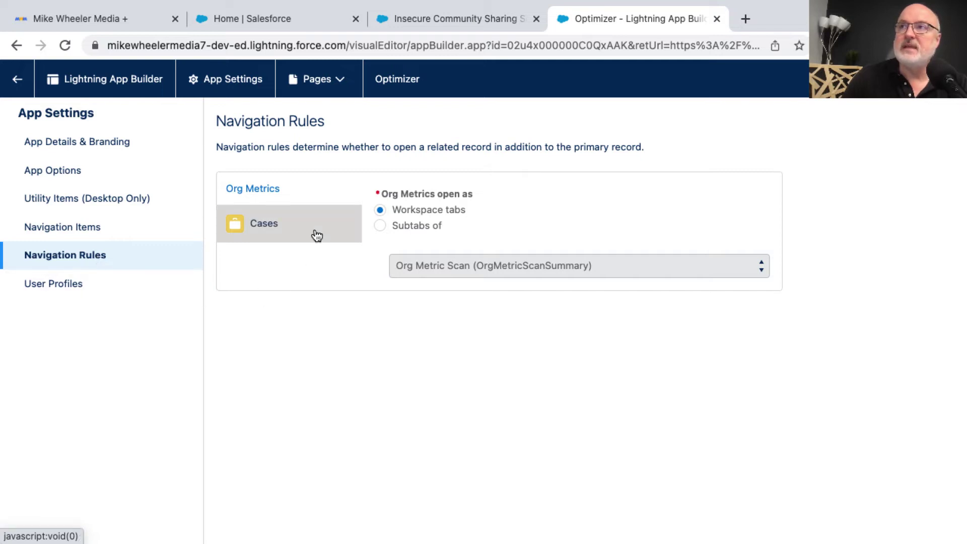
click(380, 225)
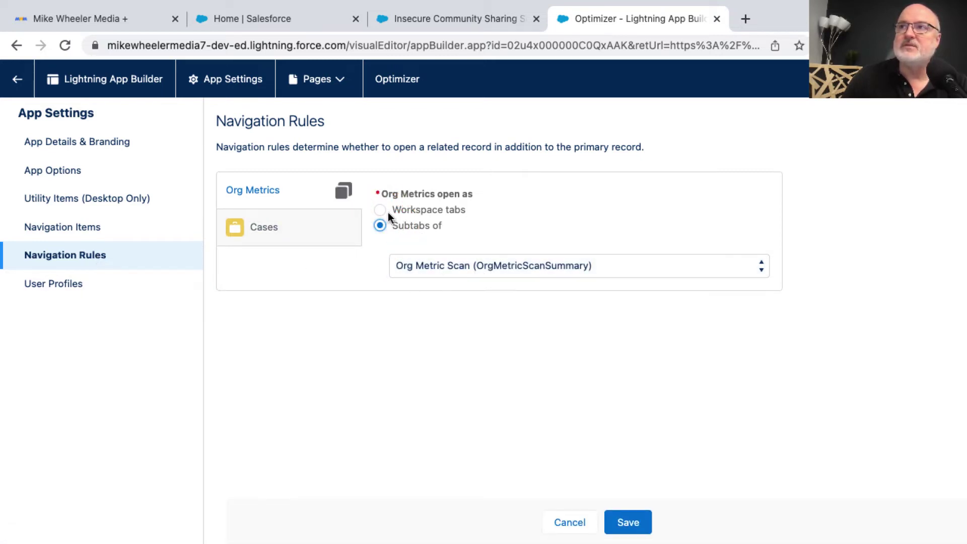
click(381, 209)
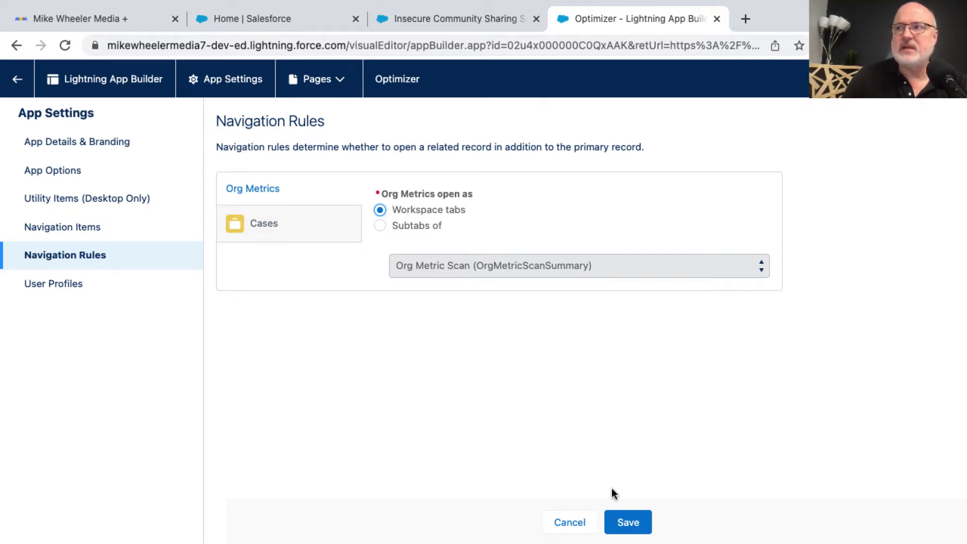
click(618, 521)
click(379, 225)
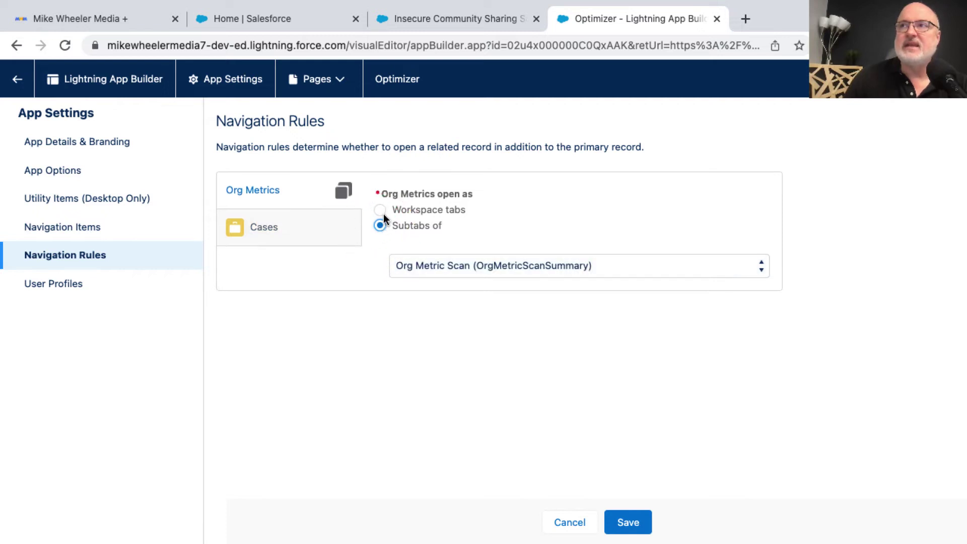
- Revert Org Metrics to workspace tabs, leave unsaved, and review the selected User Profiles
click(382, 212)
click(68, 286)
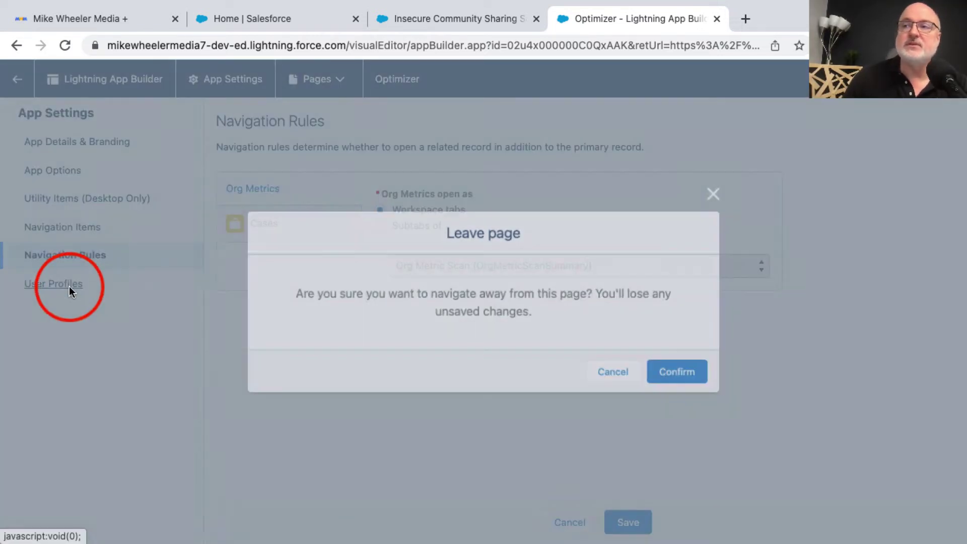
click(693, 375)
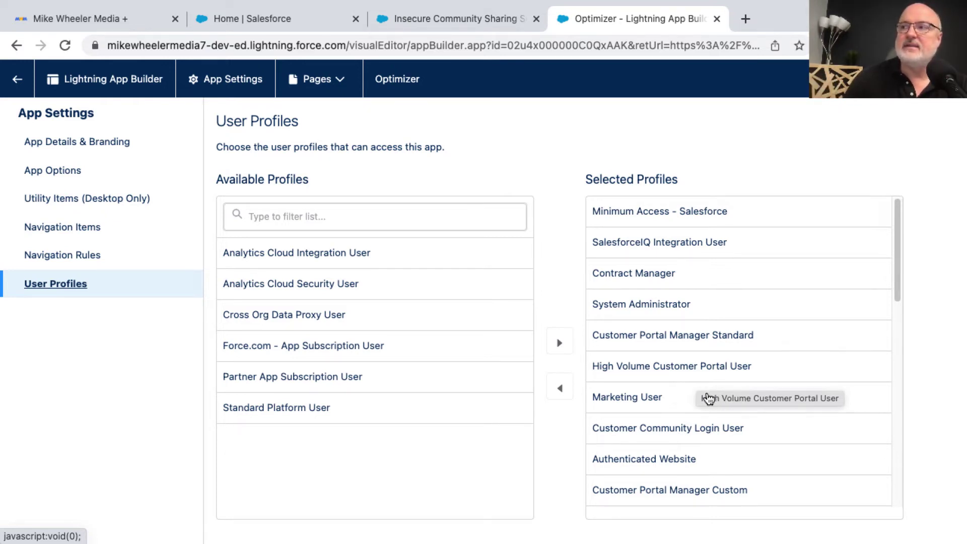
scroll(705, 398, down, 7)
scroll(709, 399, down, 1)
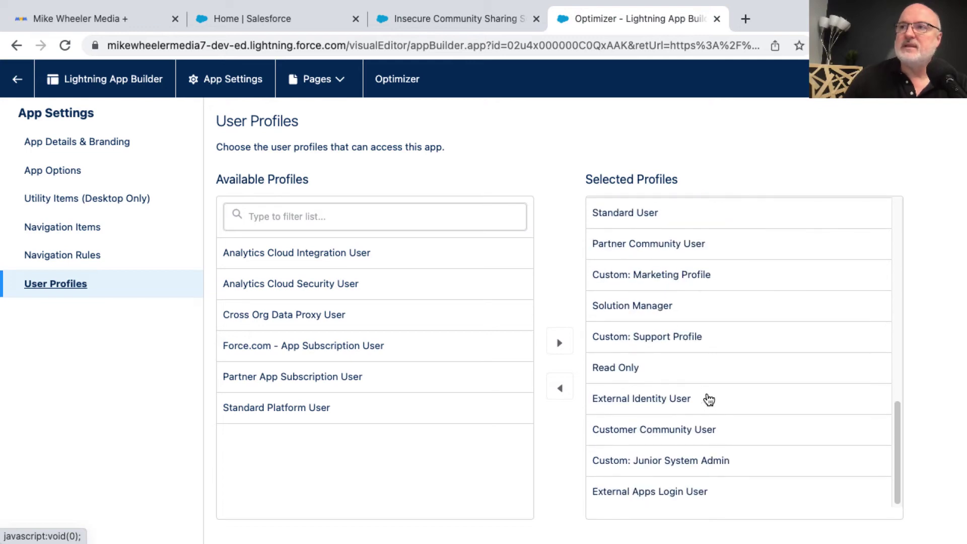
scroll(709, 399, up, 10)
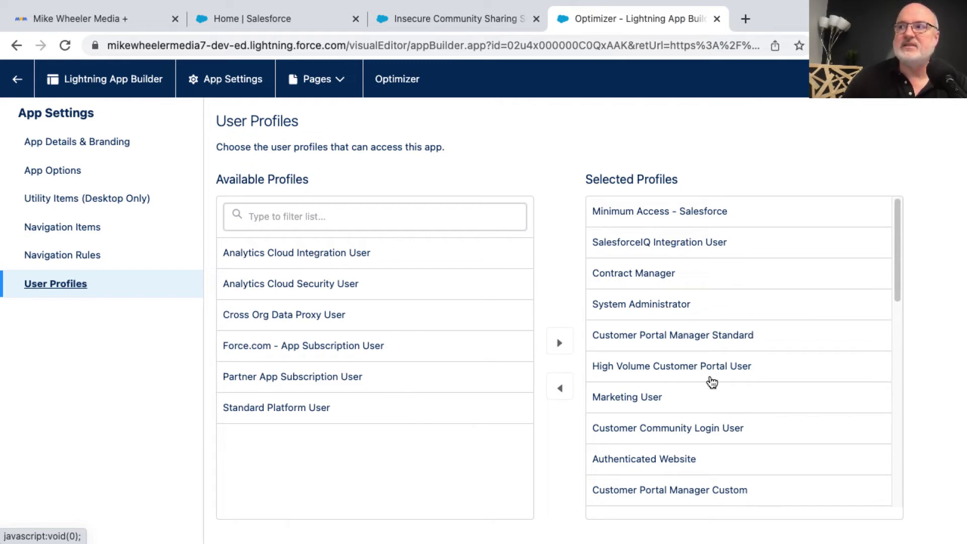
scroll(711, 382, down, 10)
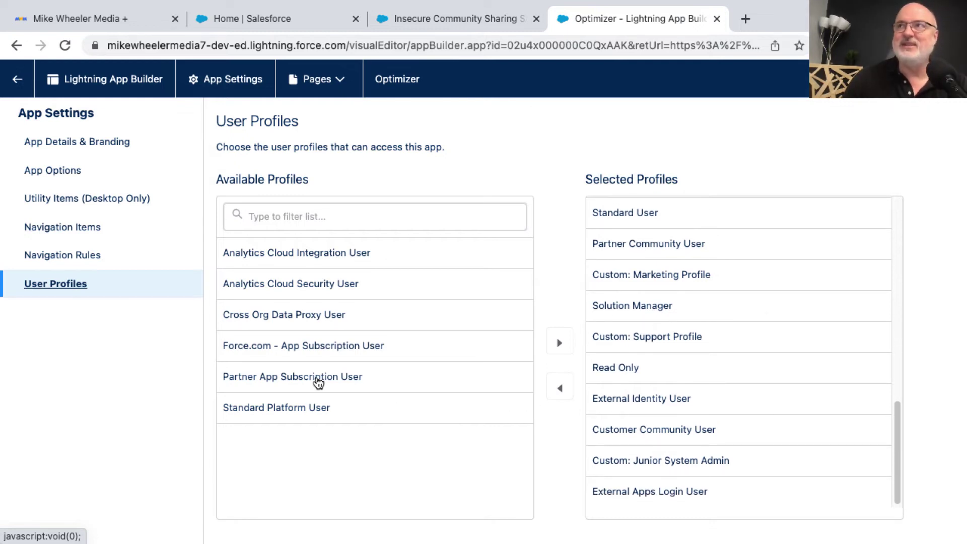
scroll(679, 372, up, 8)
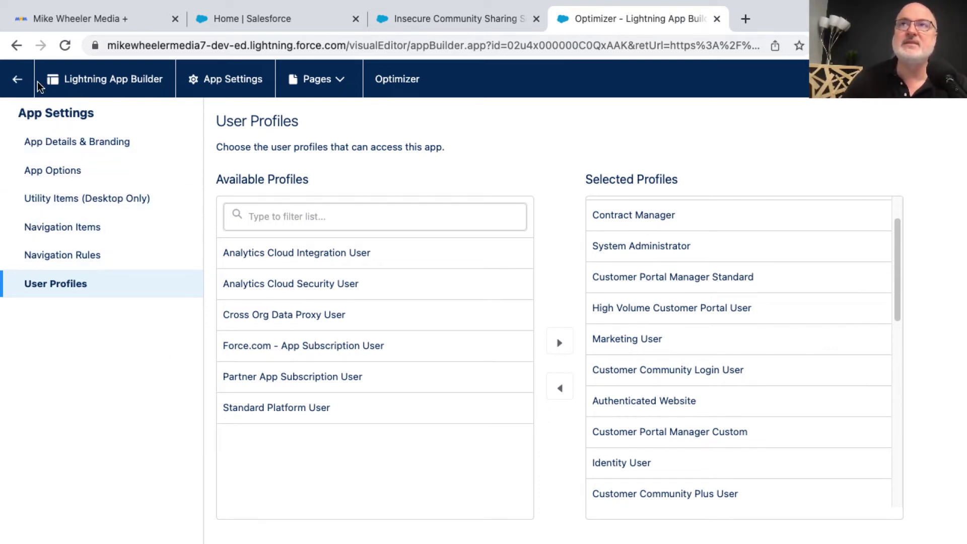
click(22, 86)
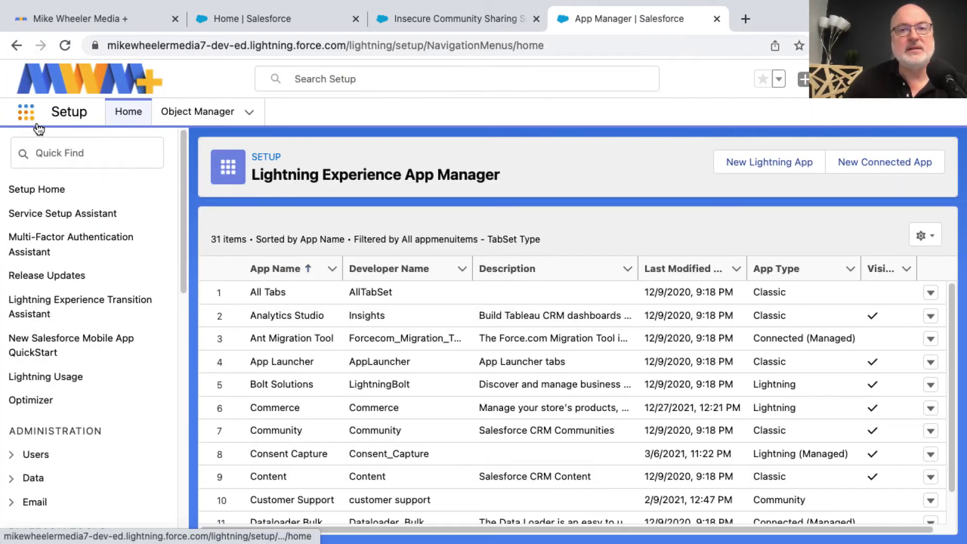
click(26, 118)
click(50, 378)
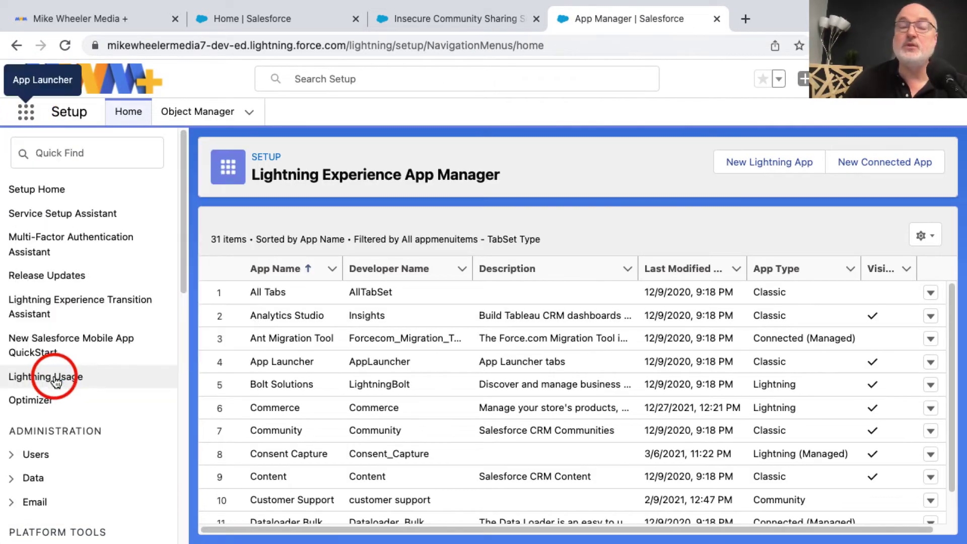
scroll(633, 400, down, 5)
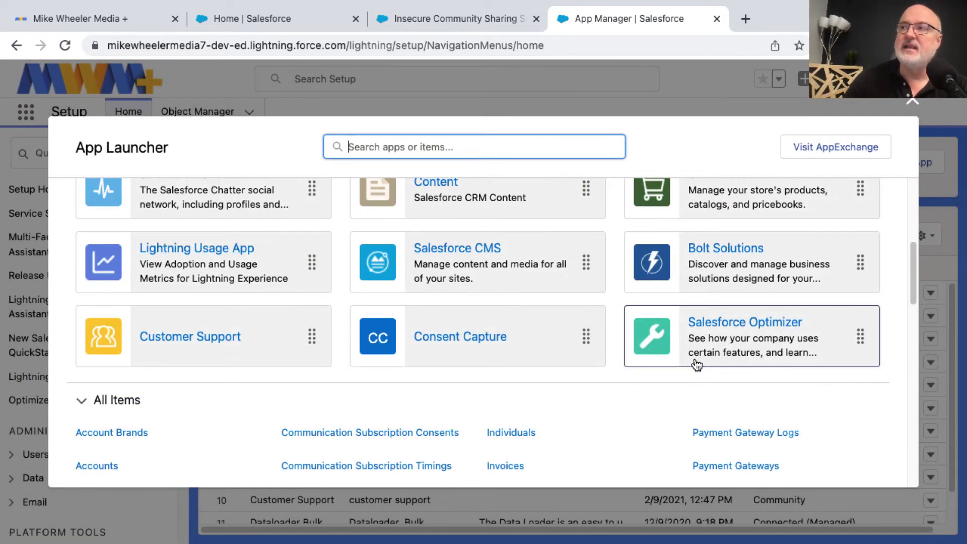
drag(703, 340, 389, 209)
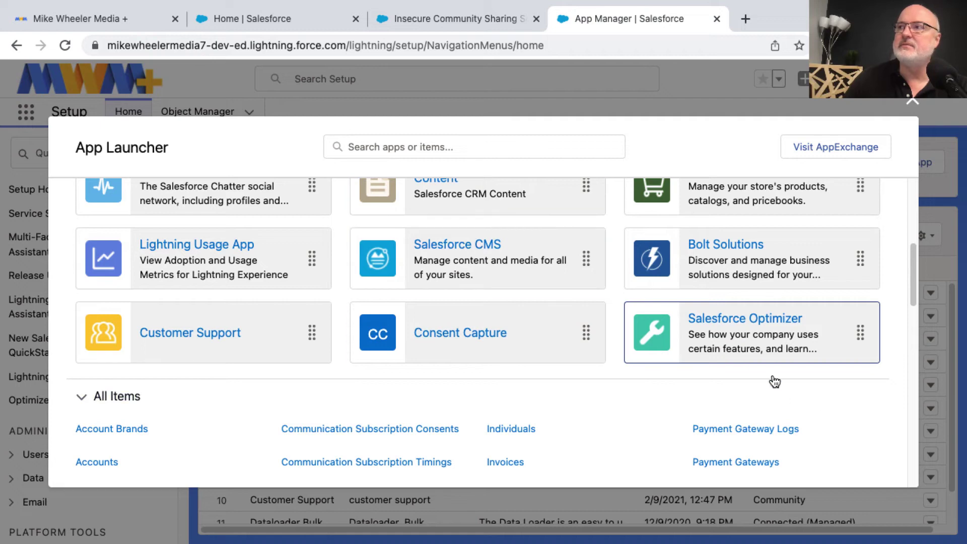
scroll(629, 307, up, 2)
drag(750, 456, 416, 222)
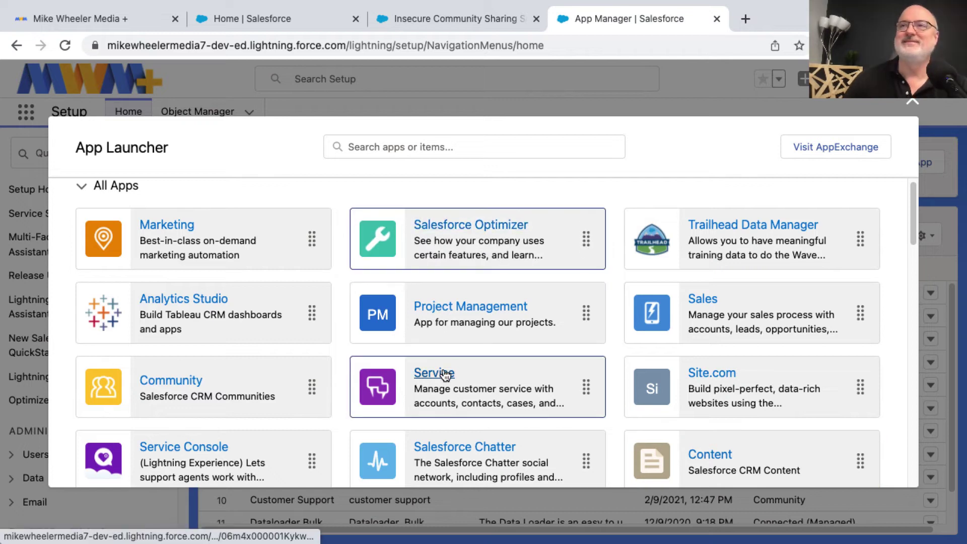
drag(533, 243, 287, 219)
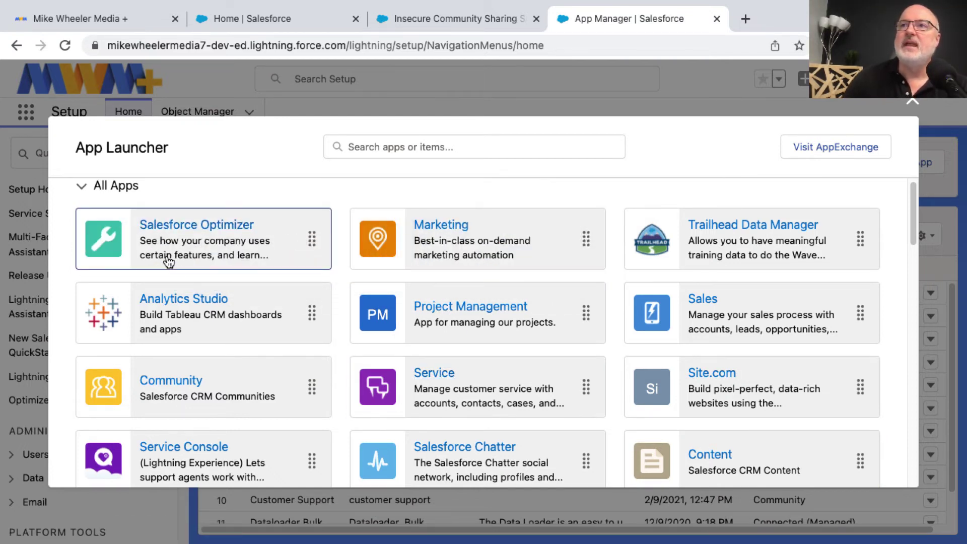
click(188, 227)
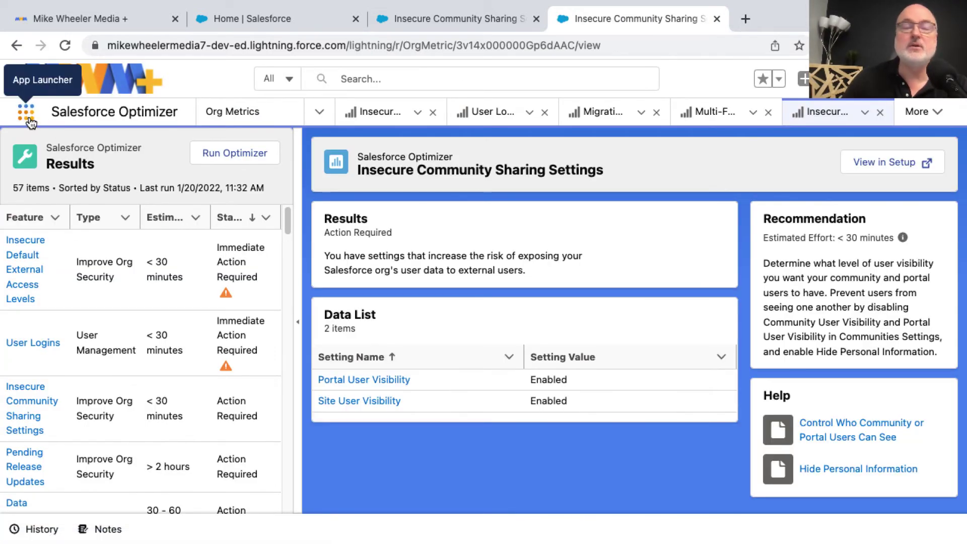
click(28, 115)
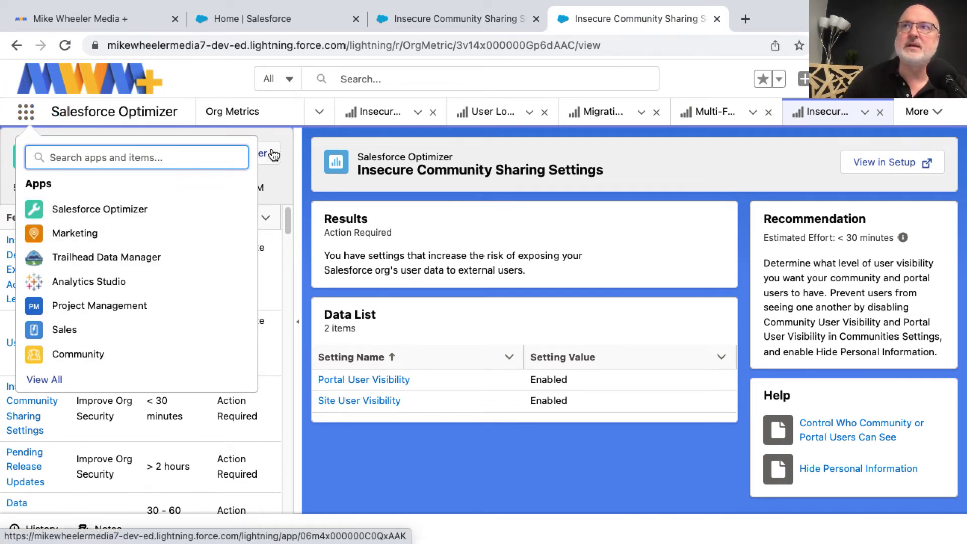
click(283, 134)
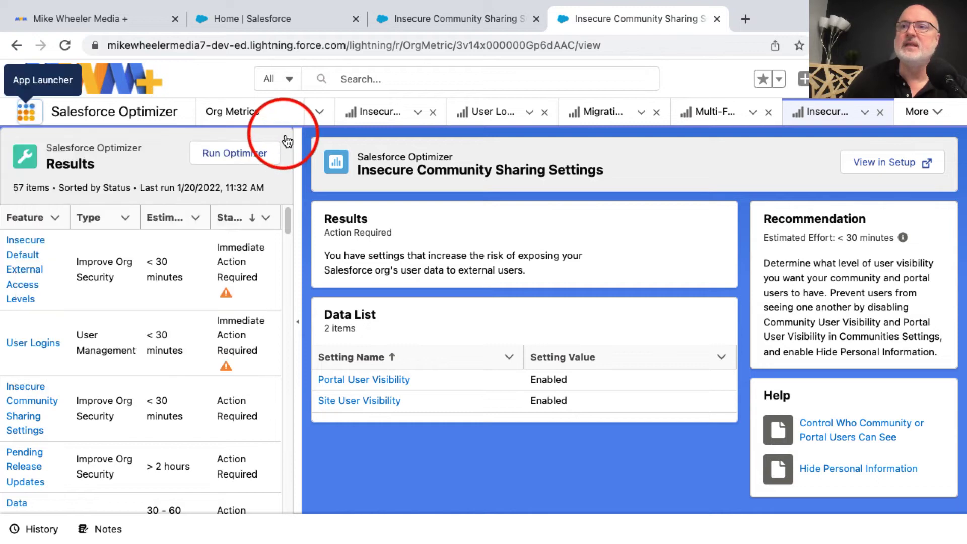
click(93, 529)
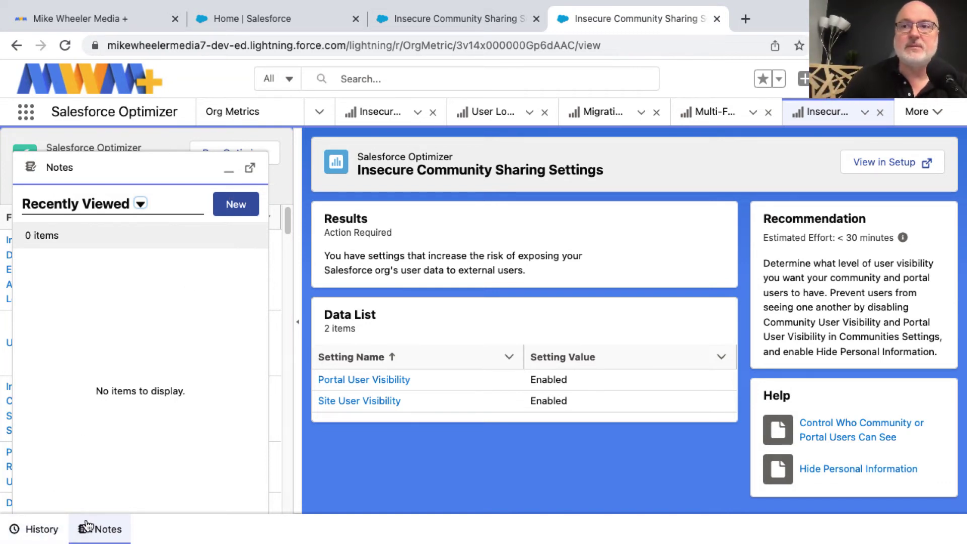
click(53, 528)
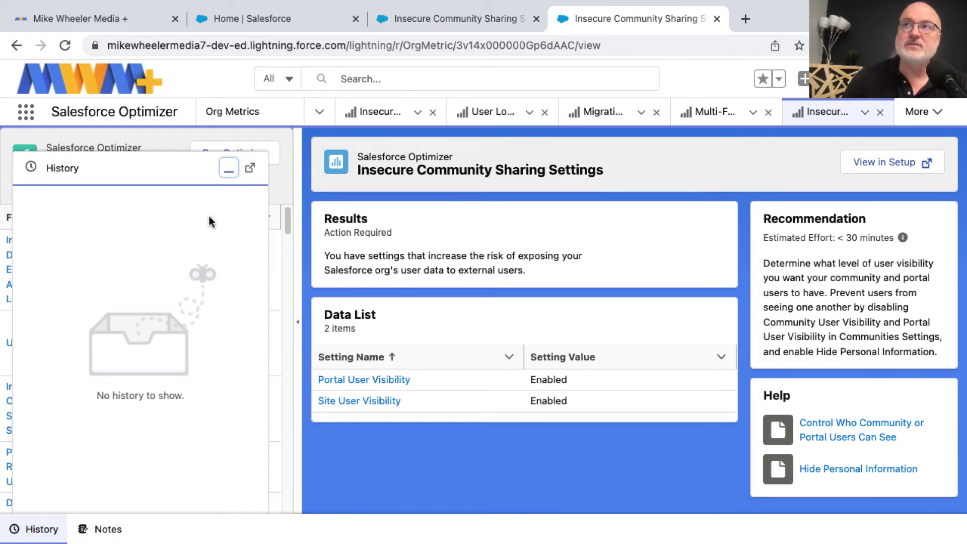
click(228, 169)
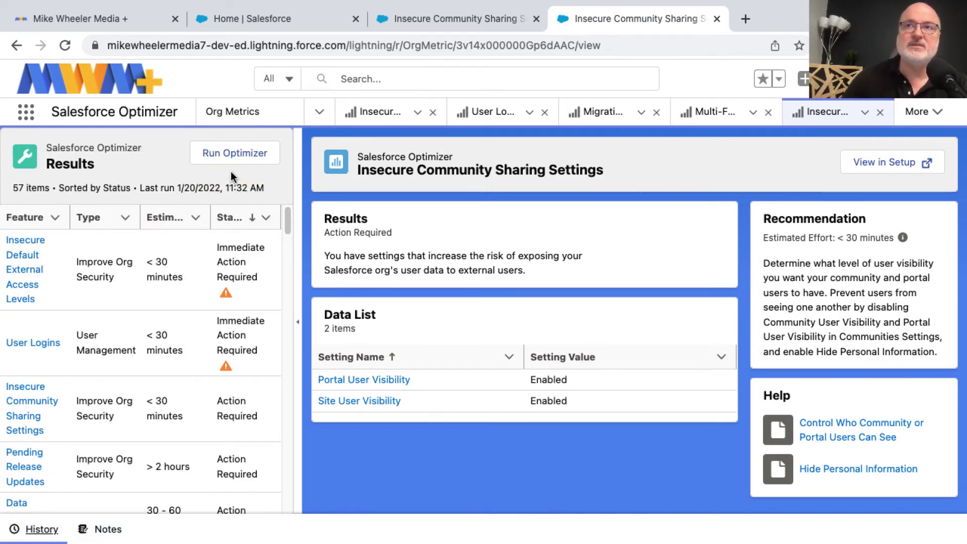
- Open User Logins, Hard-Coded URLs, Fields on Page Layouts, Sharing Rules for All External Users, and Lightning Sales Console
click(30, 343)
scroll(50, 393, down, 10)
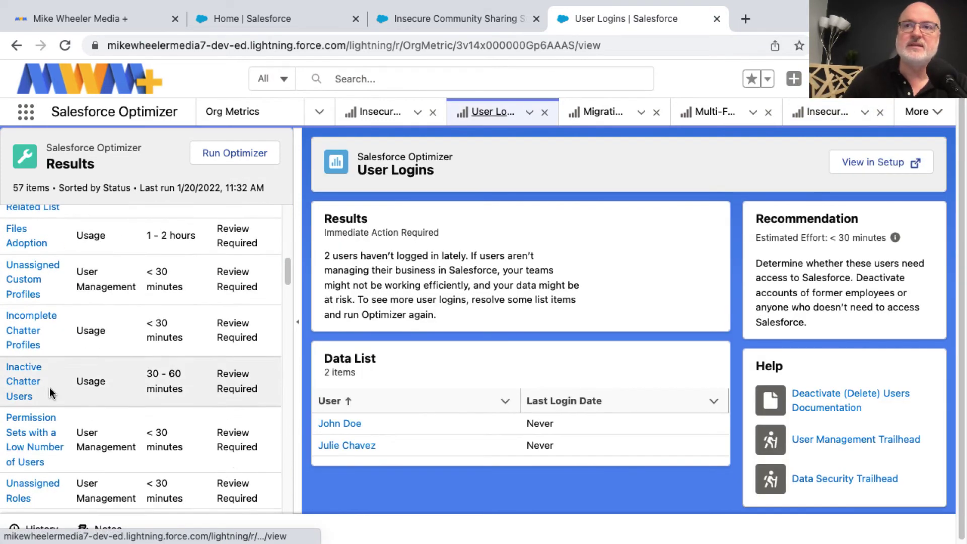
scroll(50, 392, down, 5)
click(48, 417)
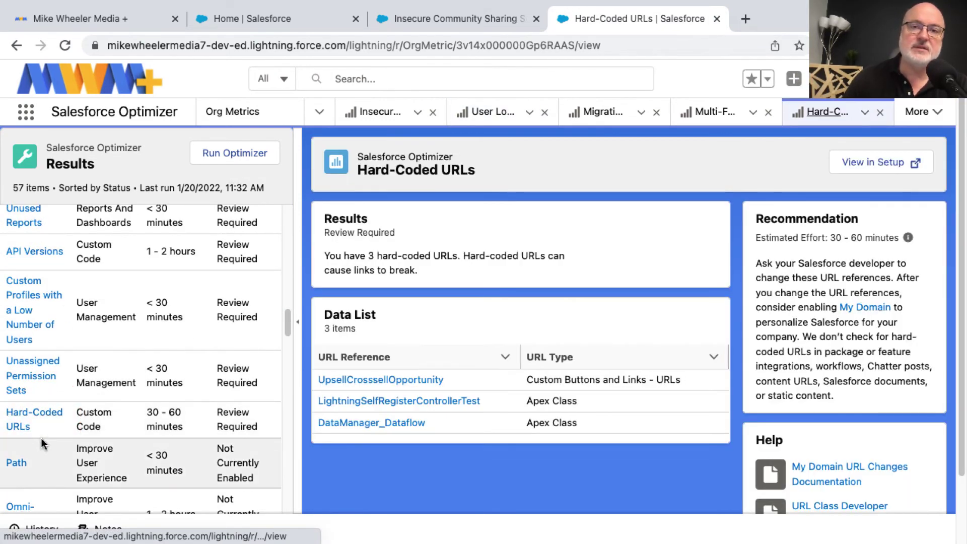
scroll(44, 436, down, 10)
click(42, 444)
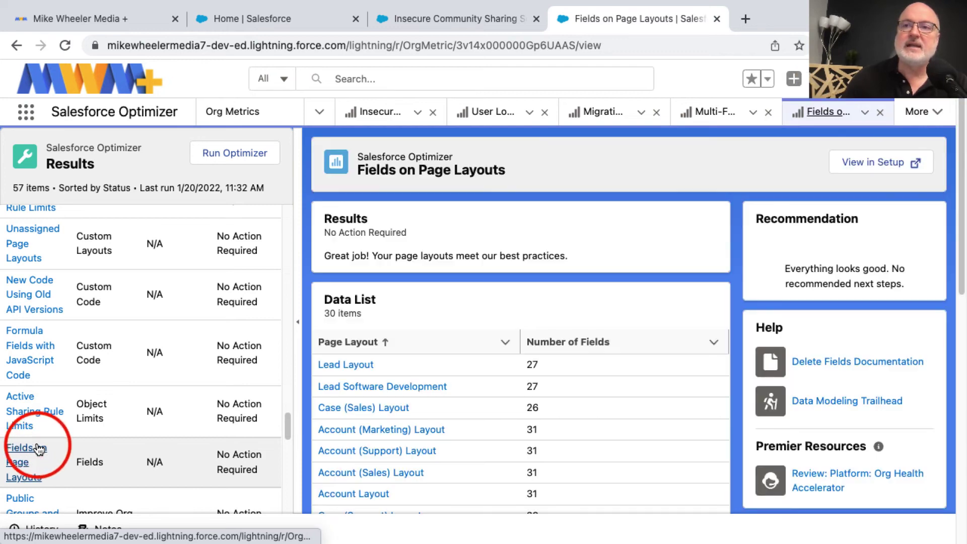
scroll(36, 453, down, 5)
click(33, 472)
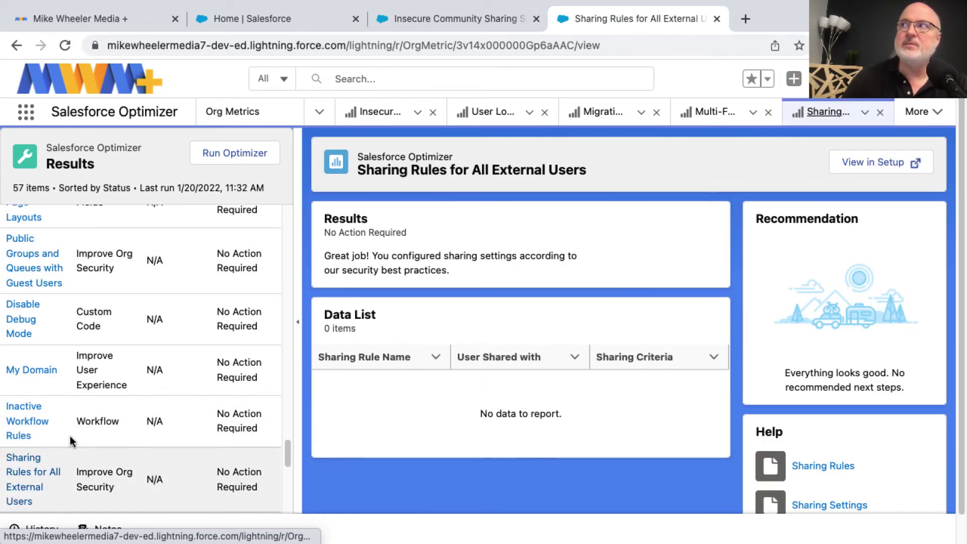
scroll(51, 453, down, 8)
click(42, 477)
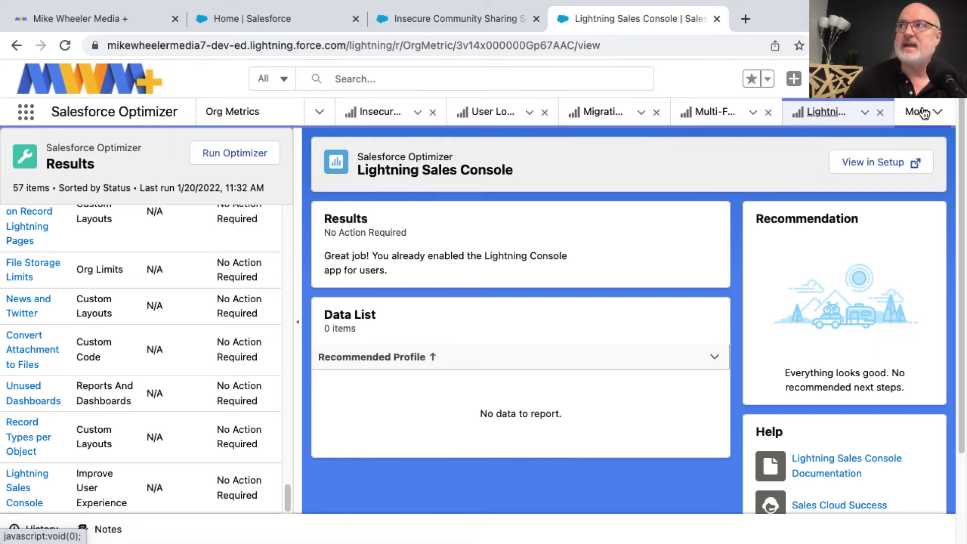
- Close the Lightning Sales Console, Fields on Page Layouts and Sharing Rules metric tabs
click(880, 112)
click(768, 112)
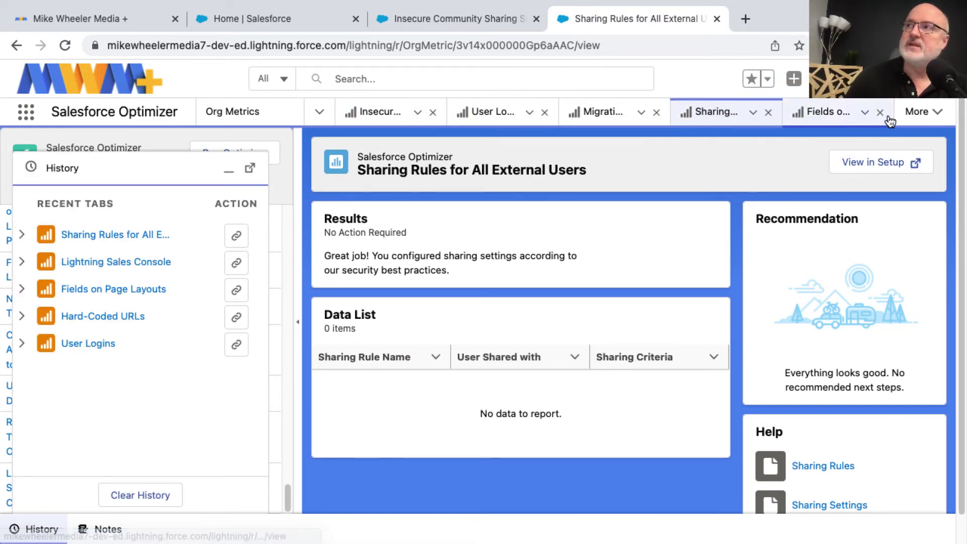
click(880, 112)
click(768, 112)
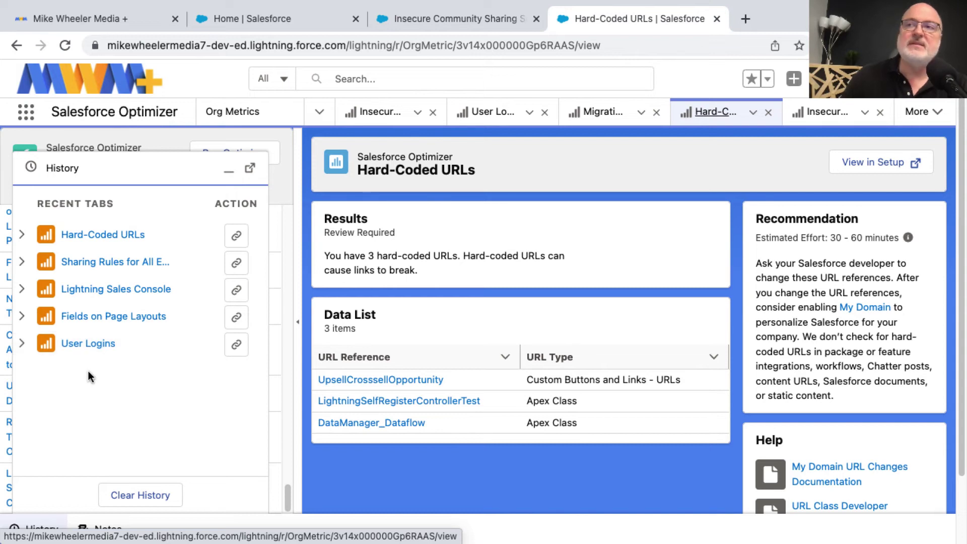
- Reopen Sharing Rules for All External Users from History and copy the Hard-Coded URLs link
click(113, 263)
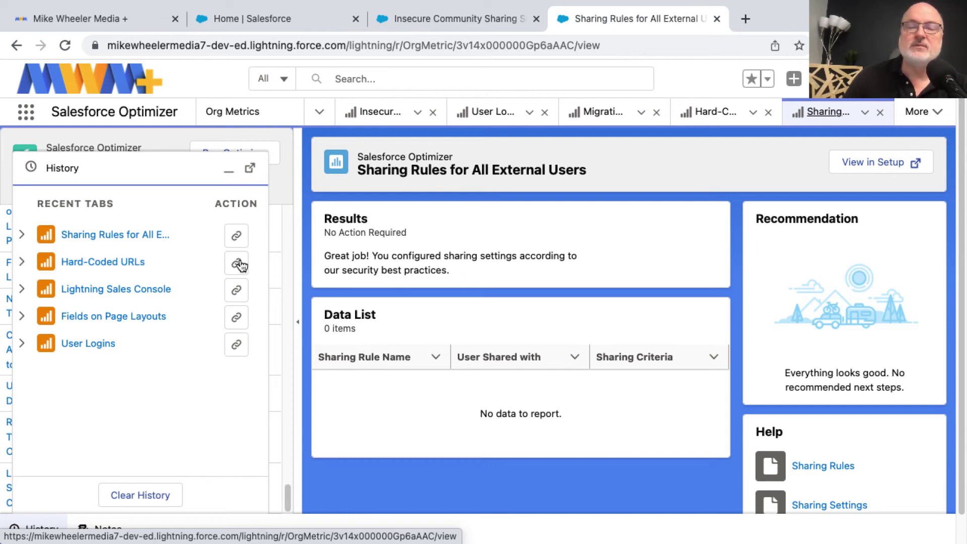
click(238, 264)
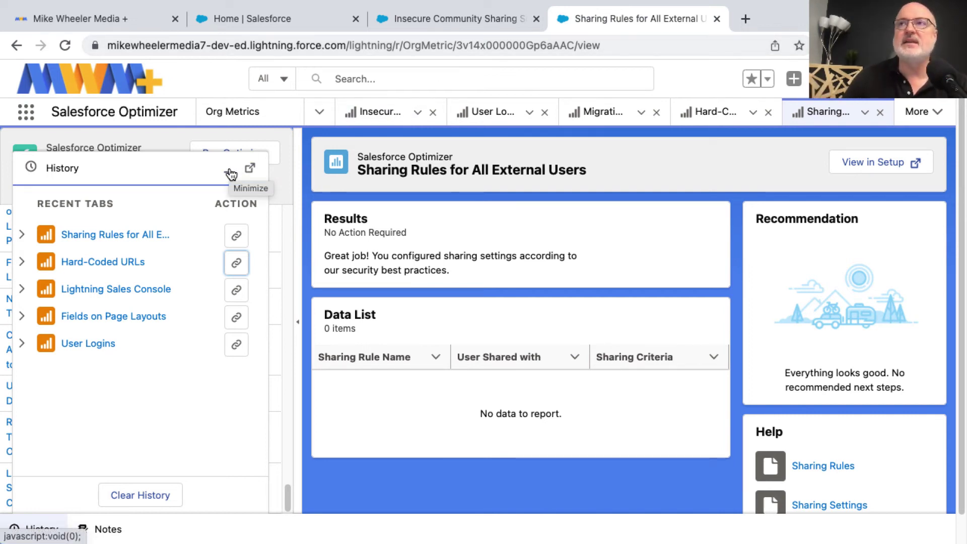
click(230, 174)
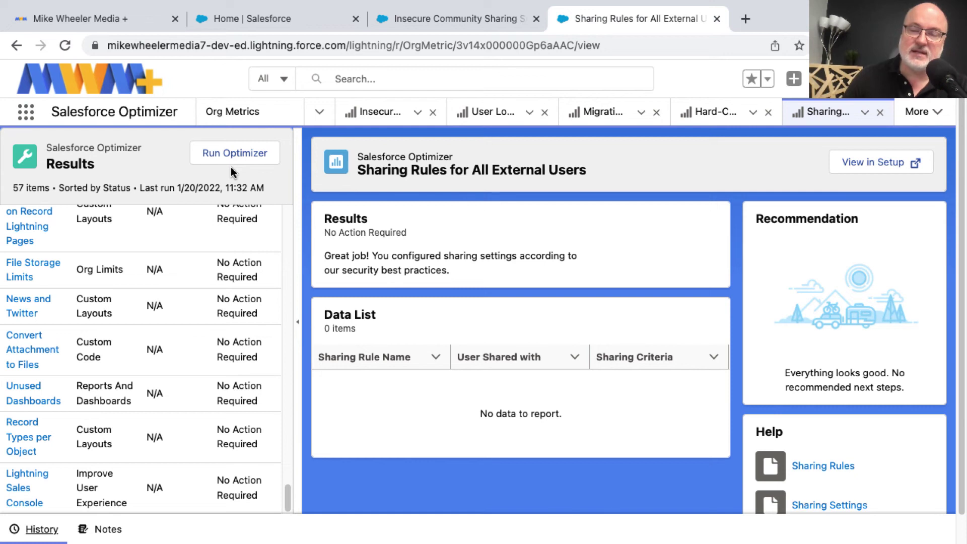
click(320, 111)
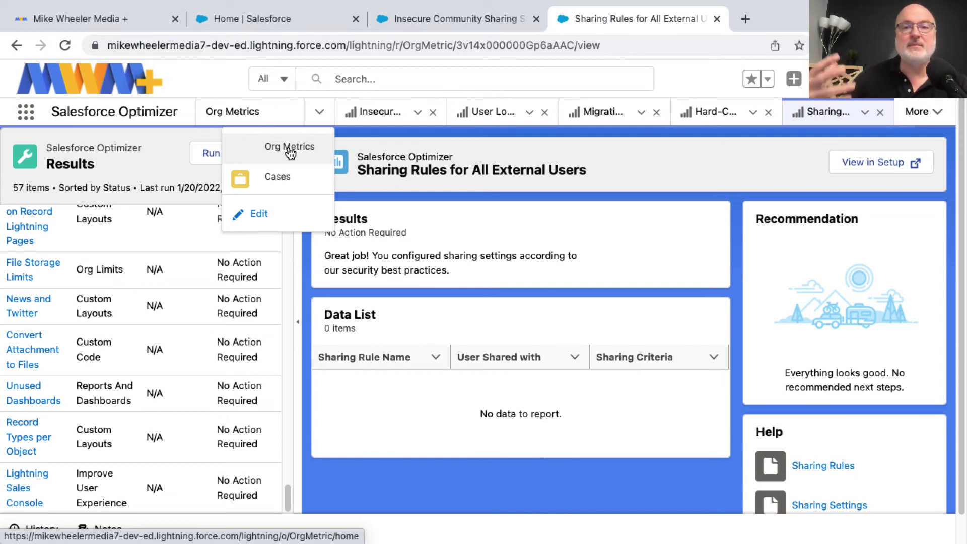
- Show Cases, open case 00028671 (Don't forget) in a tab, then return to Insecure Default External Access Levels
click(277, 177)
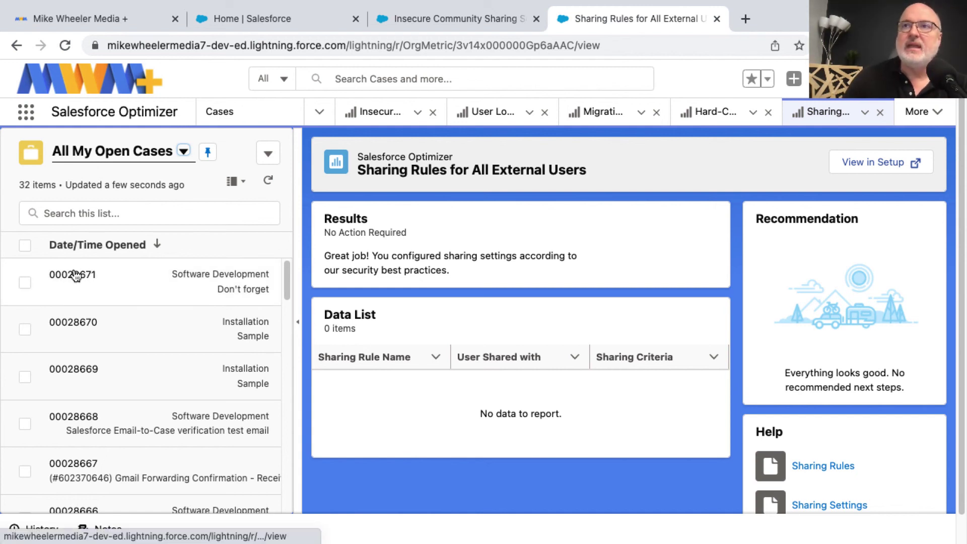
click(74, 275)
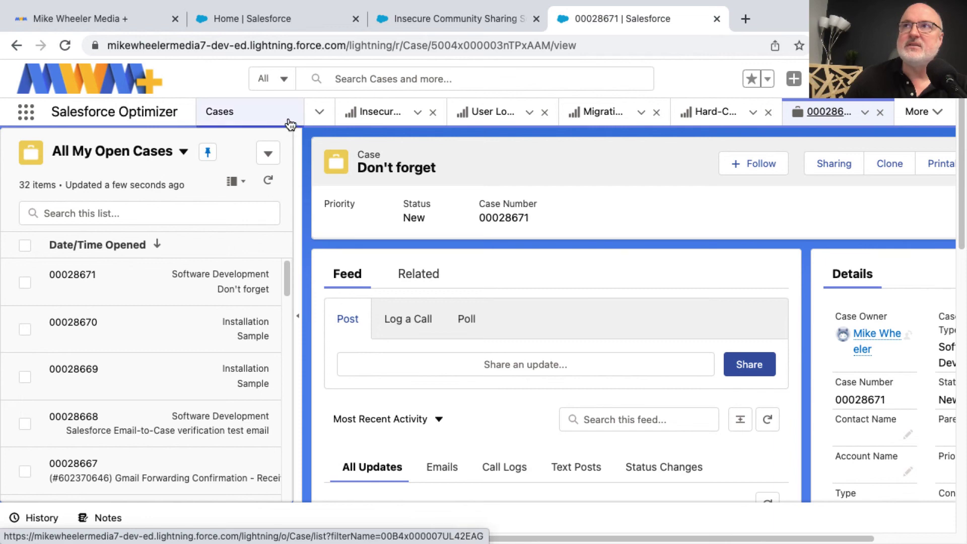
click(379, 115)
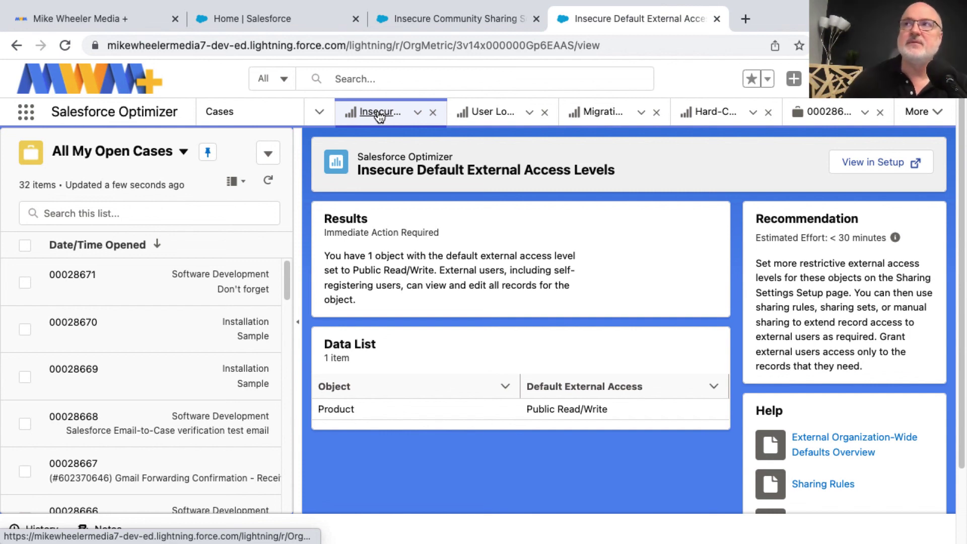
- Choose New from the All My Open Cases list actions to reach the case record-type chooser
click(268, 153)
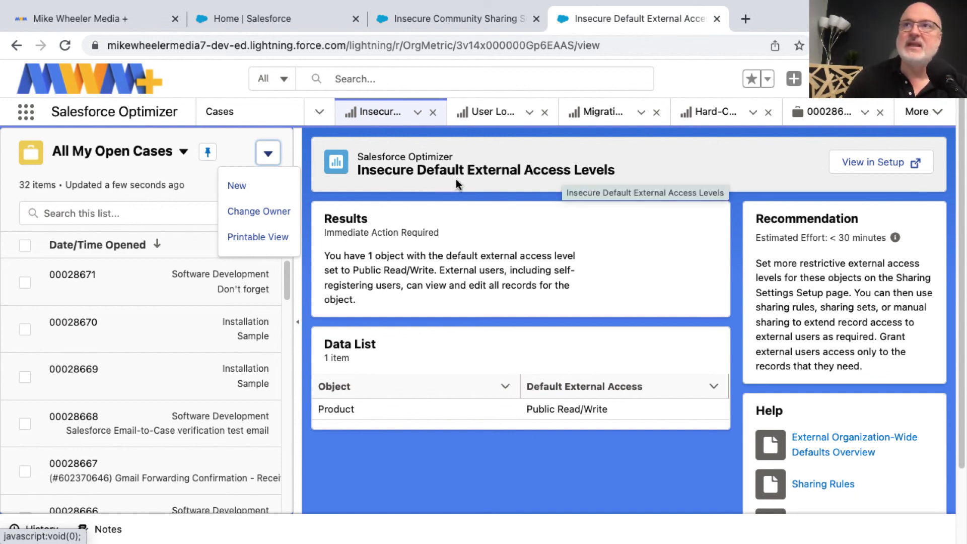
click(243, 191)
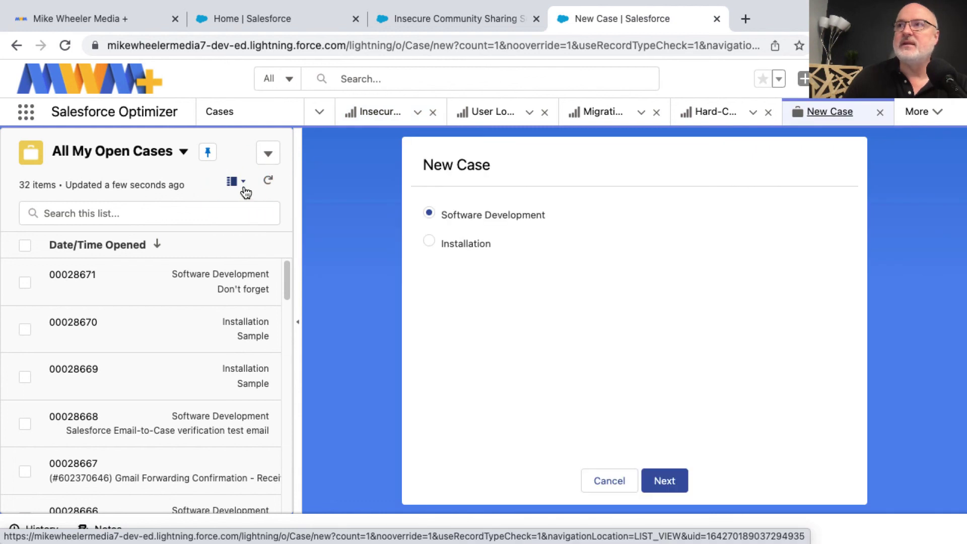